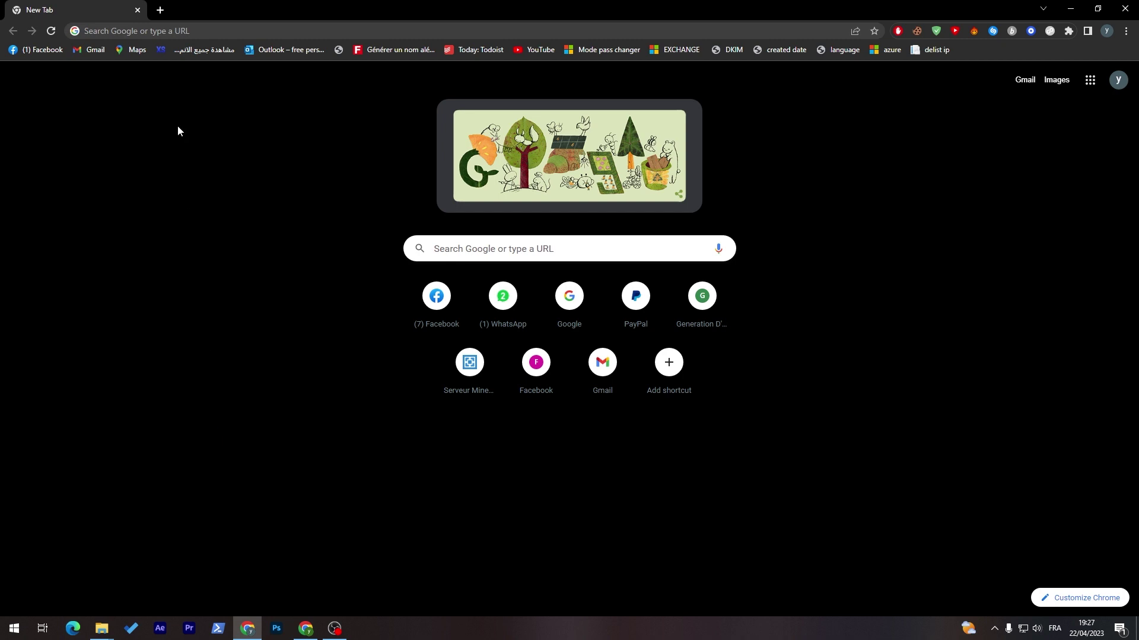
- Search Google for 'square website' and open Square's online store result
key("super")
key("super")
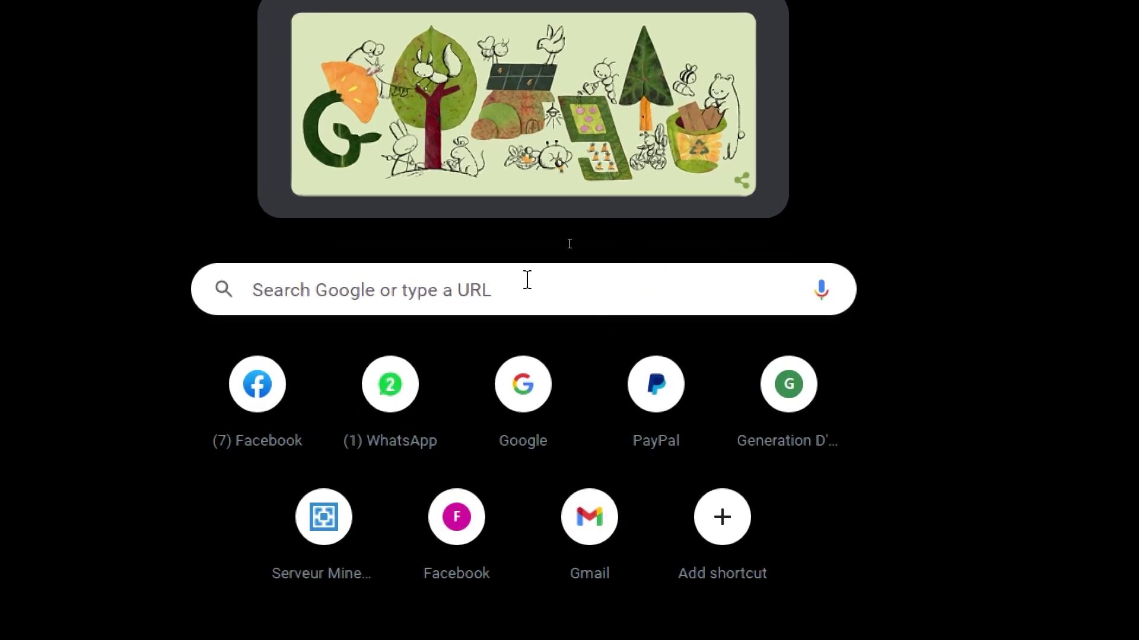
left_click(571, 244)
type("sq")
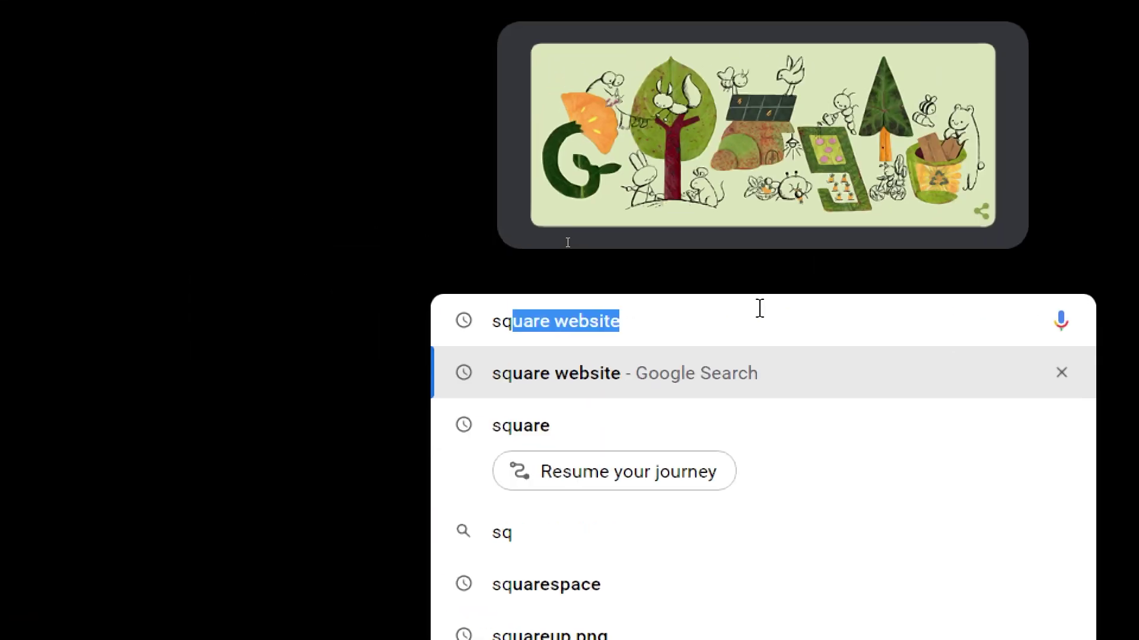
type("uare")
key("Return")
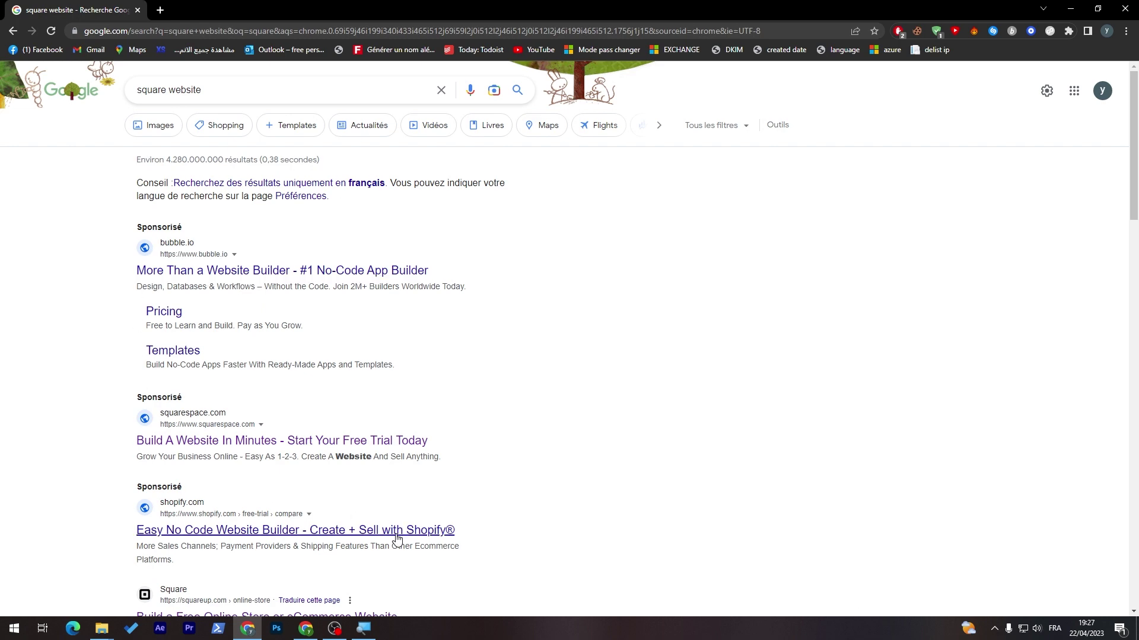
scroll(1137, 191, "down", 1)
left_click_drag(1136, 190, 1137, 268)
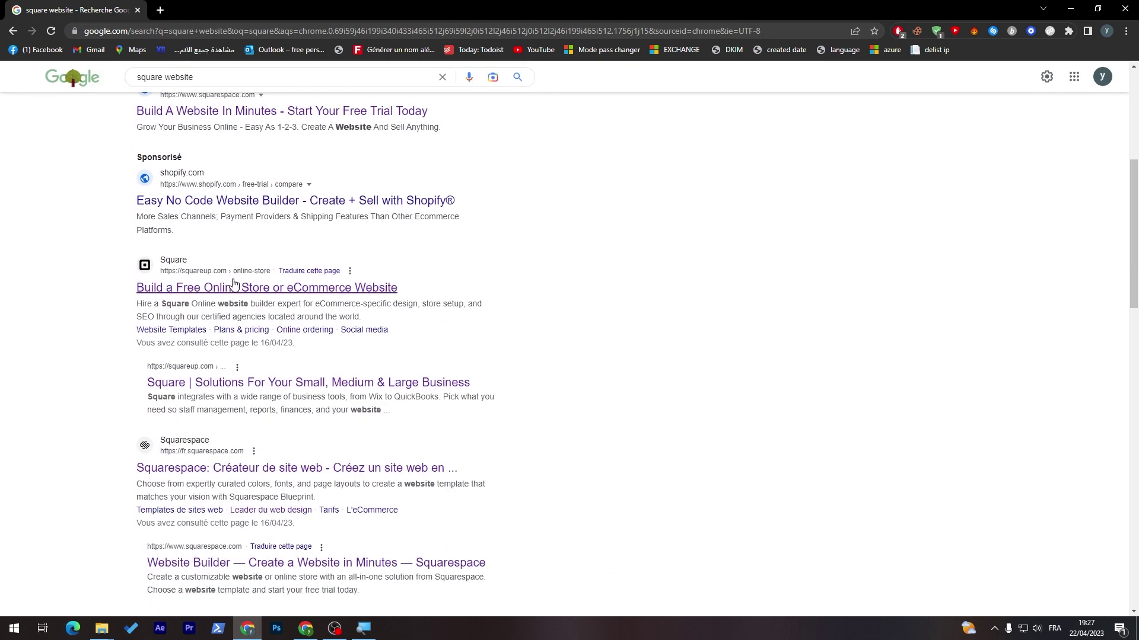
left_click(185, 296)
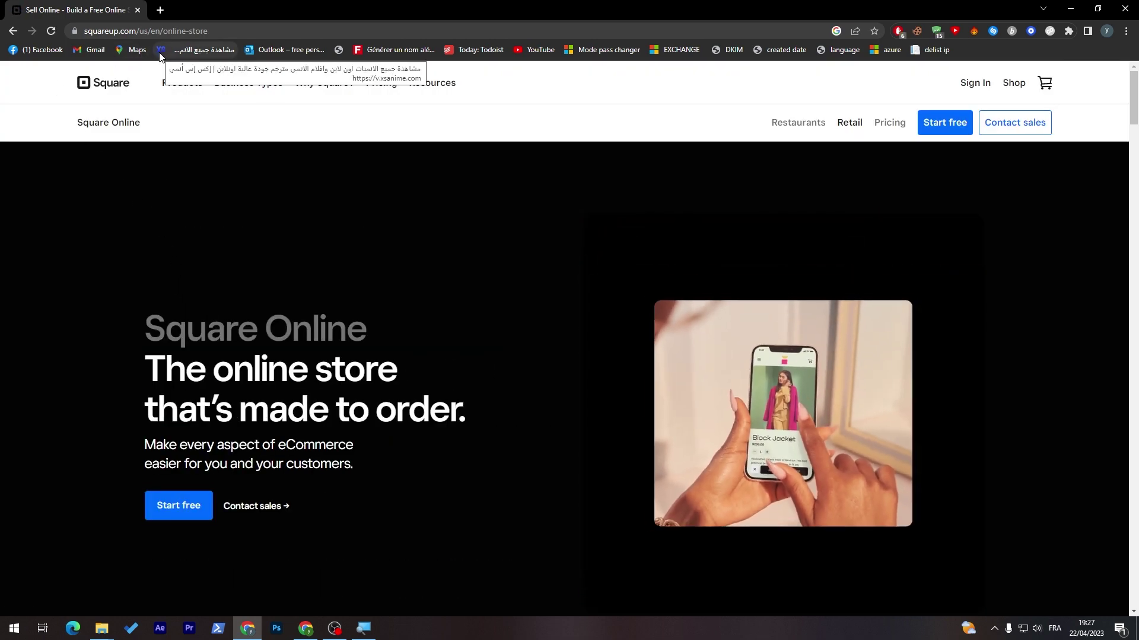
- Start the free site sign-up from Square's online store page
mouse_move(182, 82)
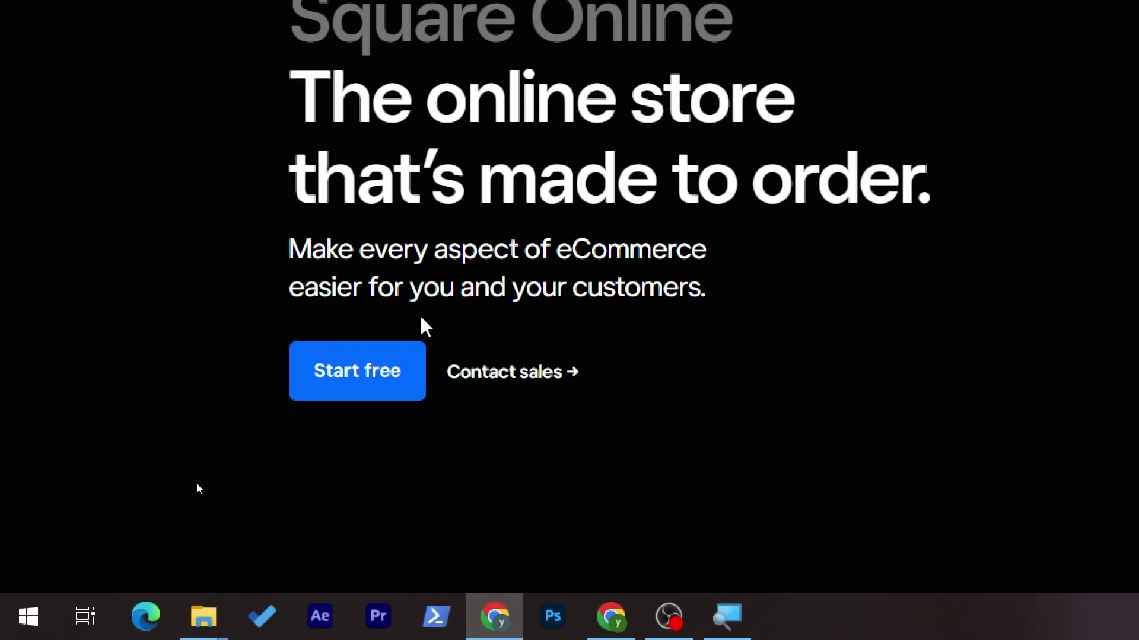
left_click(326, 376)
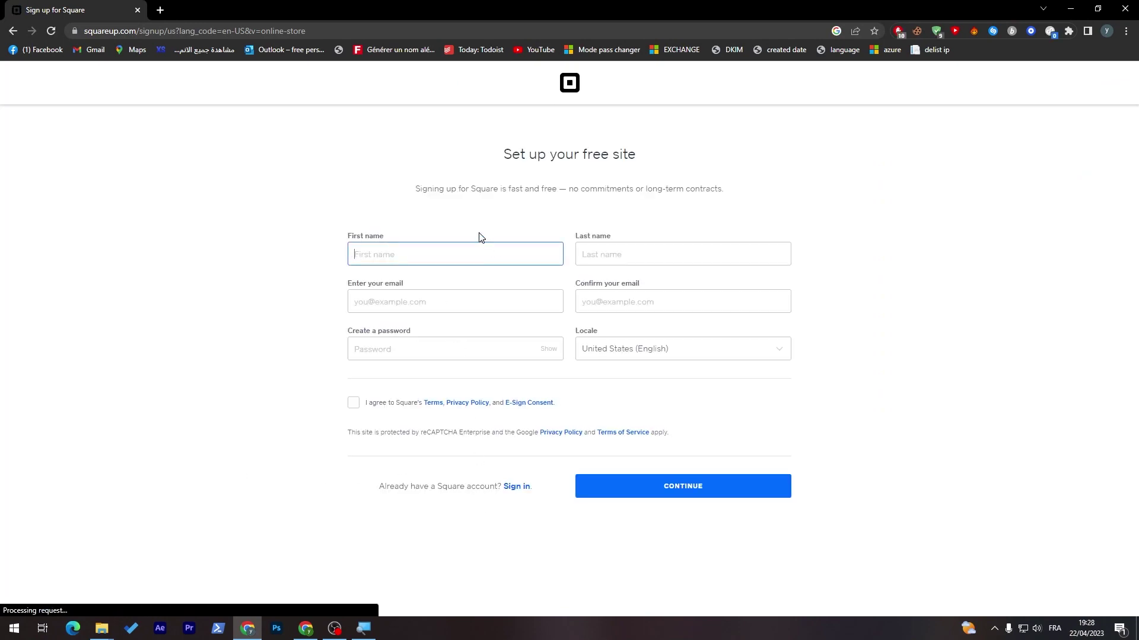
- Accept Square's terms and policies and set the locale to Morocco
left_click(354, 403)
left_click(625, 356)
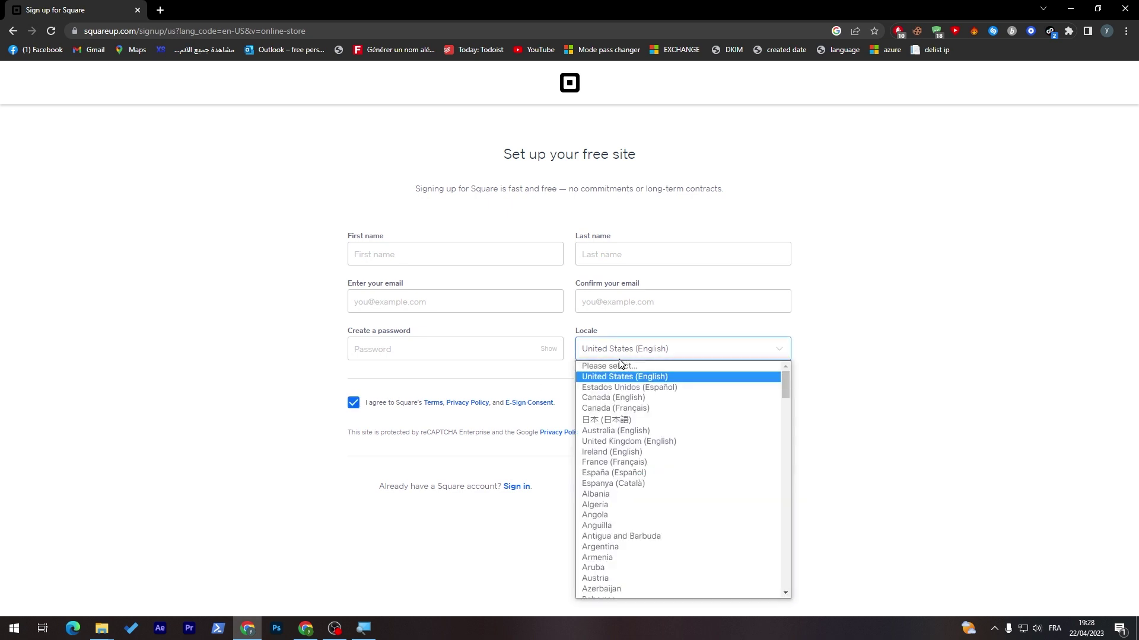
key("m")
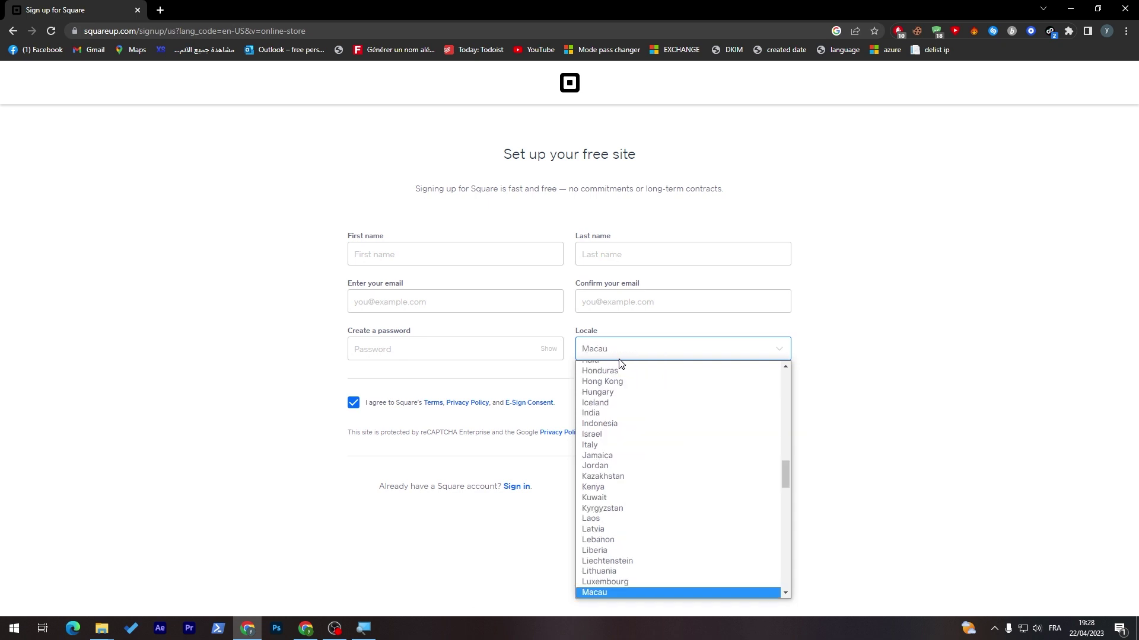
key("Down")
key("Down")
key("Down")
key("Down")
key("Down")
key("Down")
key("Down")
key("Down")
key("Down")
key("Down")
key("Down")
key("Down")
key("Down")
key("Down")
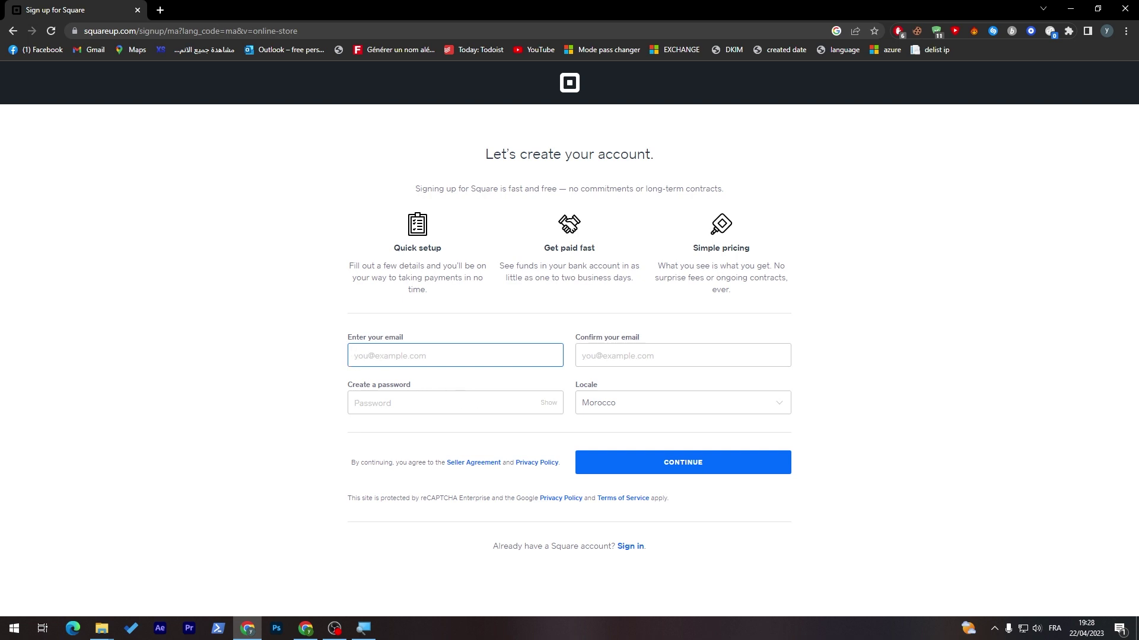
- Enter the account email address, skip the suggested password, and sign in with an existing account instead
left_click(553, 332)
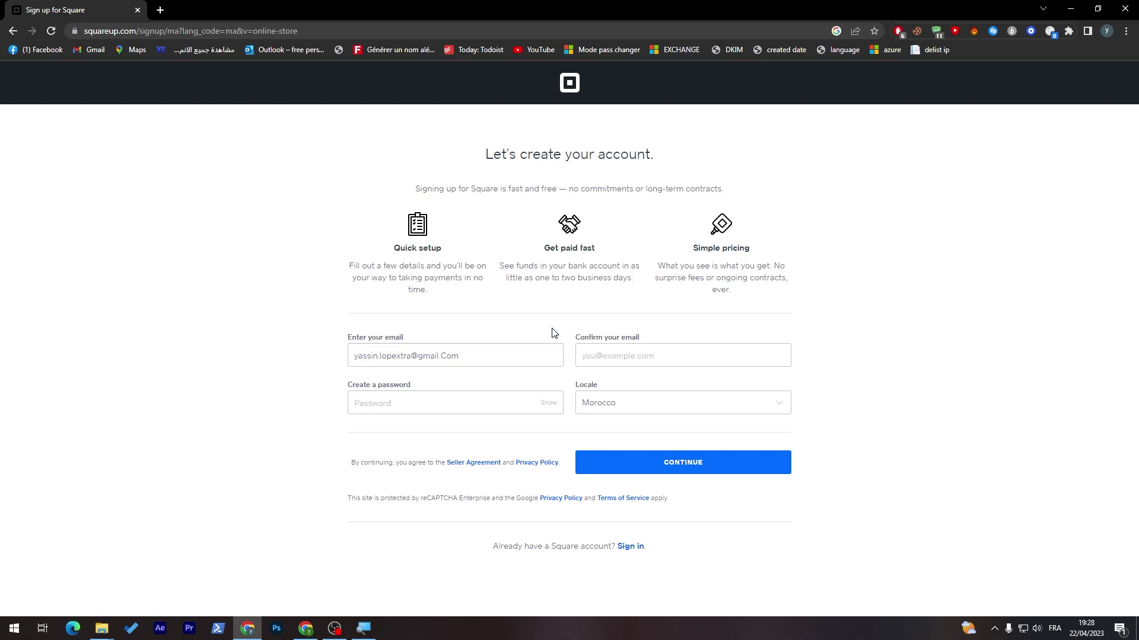
left_click(657, 353)
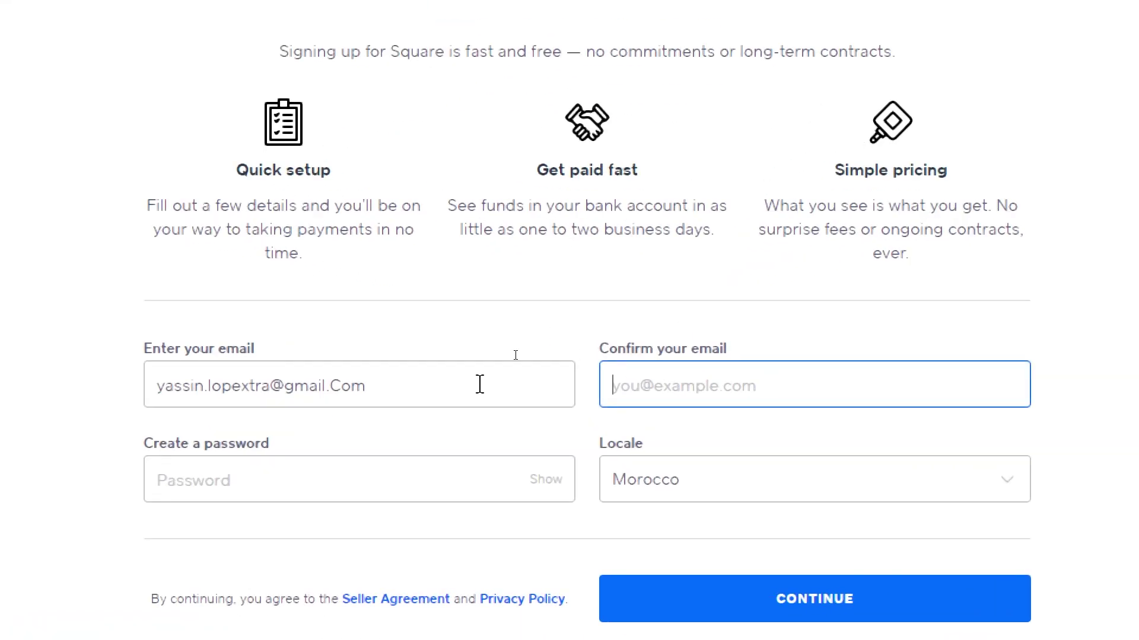
left_click(295, 499)
left_click(148, 447)
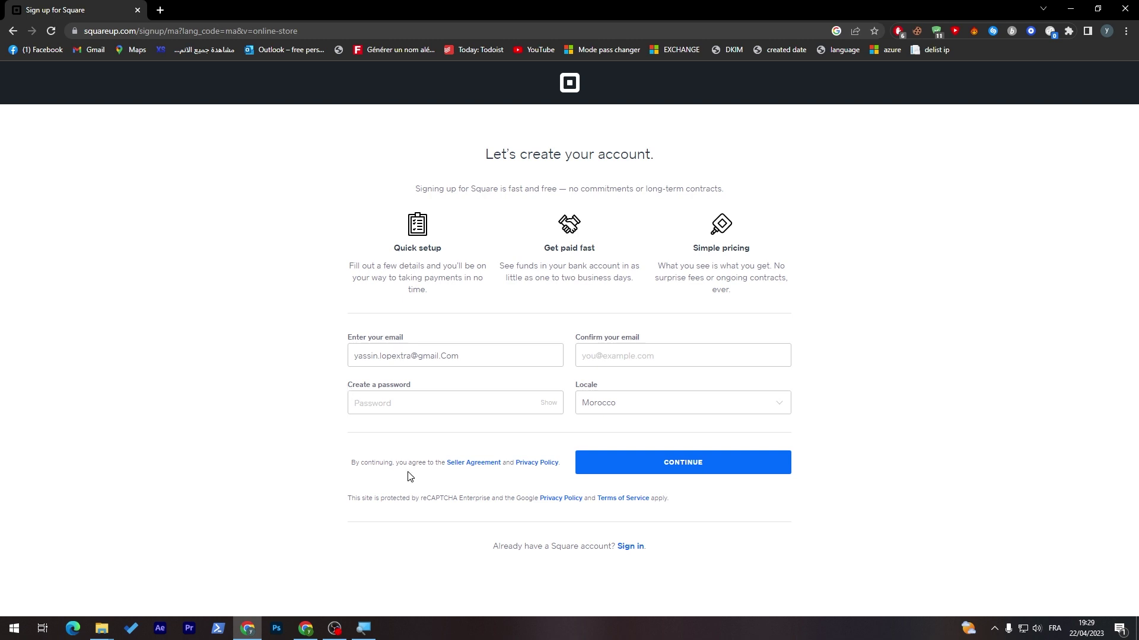
left_click(633, 549)
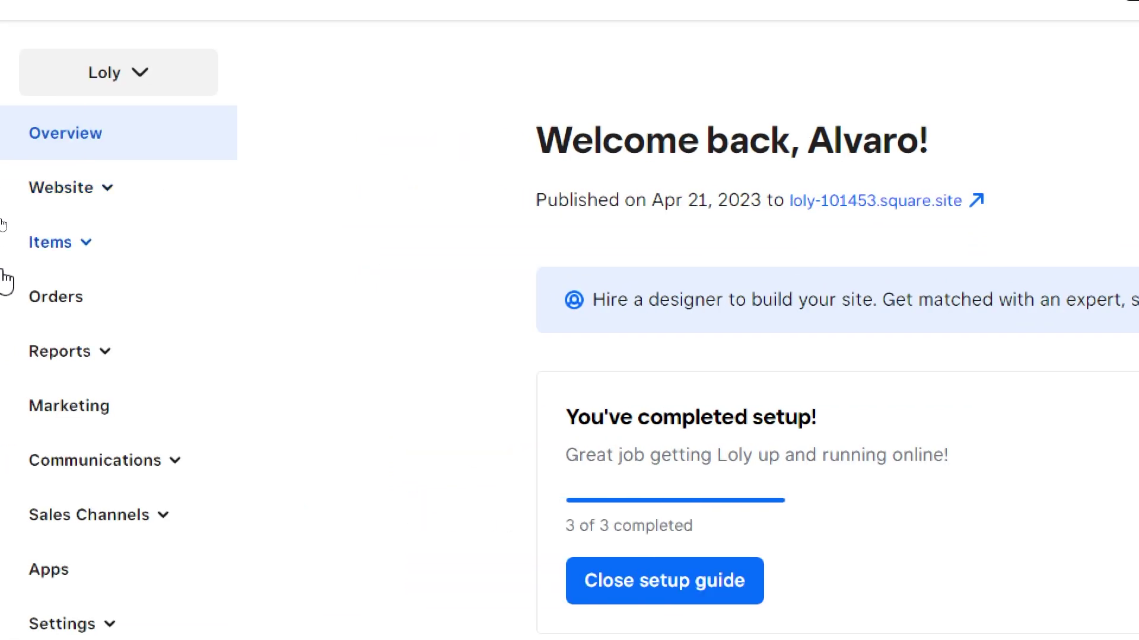
- Expand Website in the sidebar and add a new site from the site switcher
left_click(89, 187)
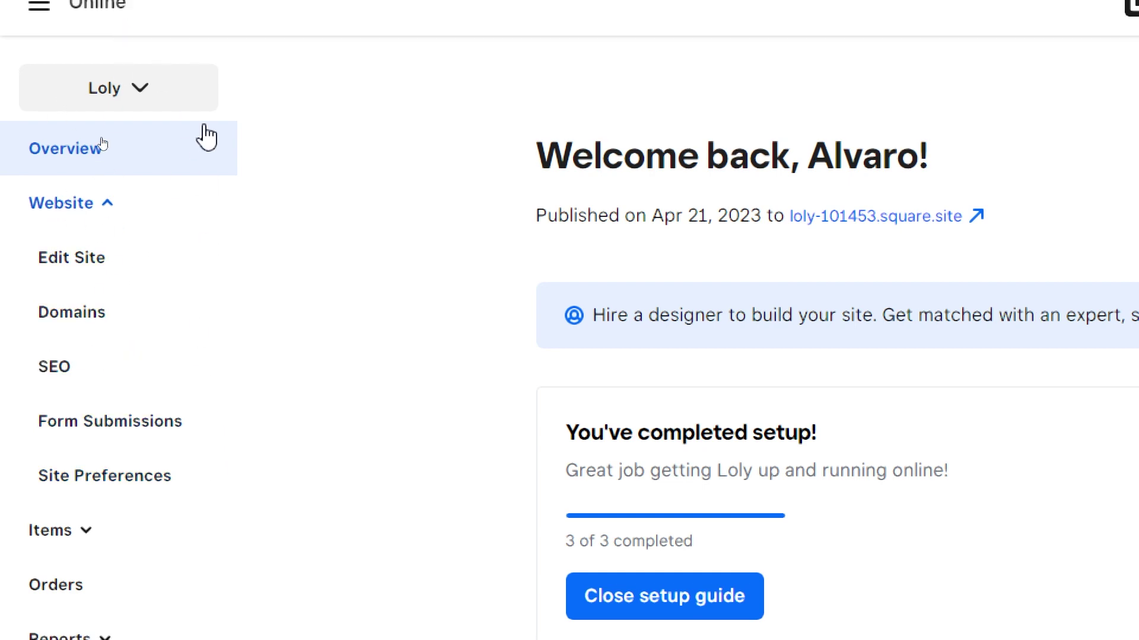
left_click(150, 92)
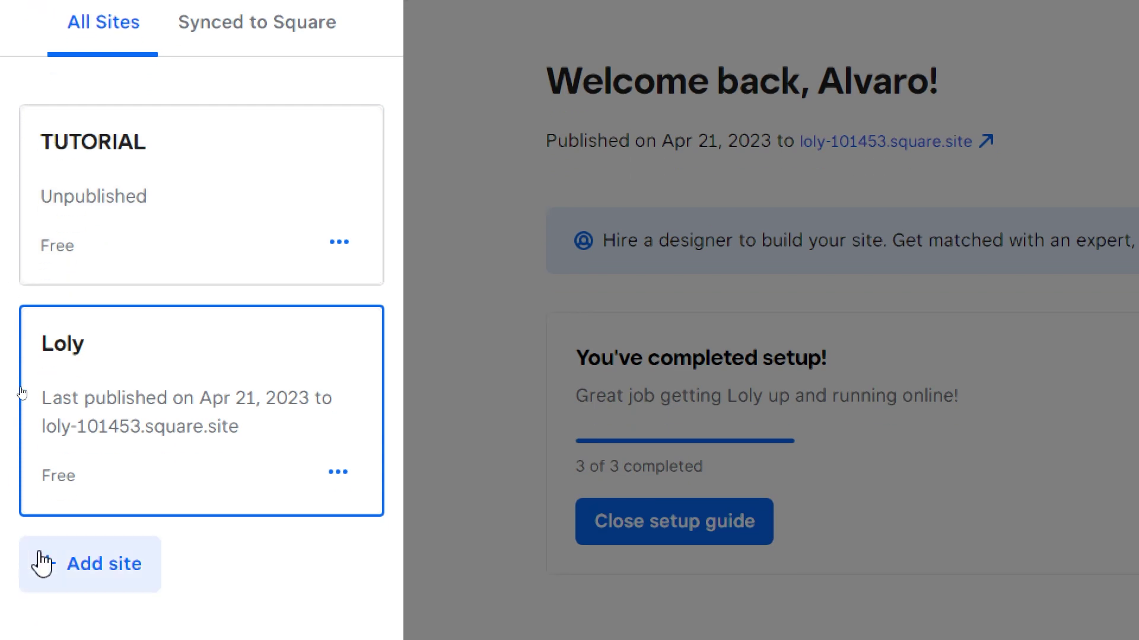
left_click(111, 576)
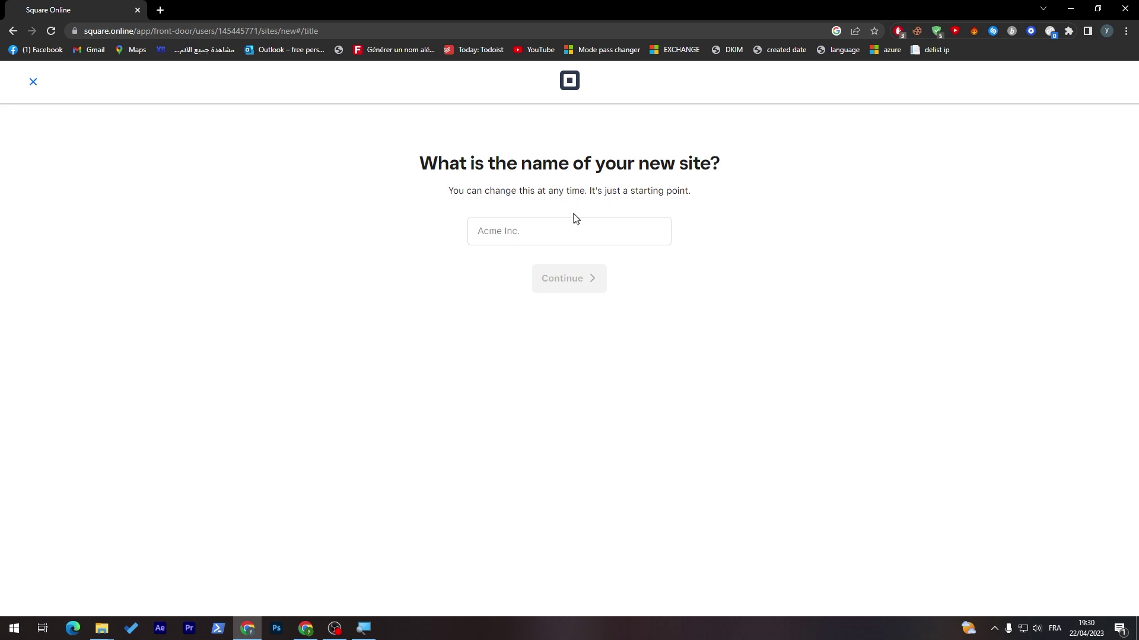
- Name the new site 'Tutorial' and skip choosing a shipping location
left_click(573, 220)
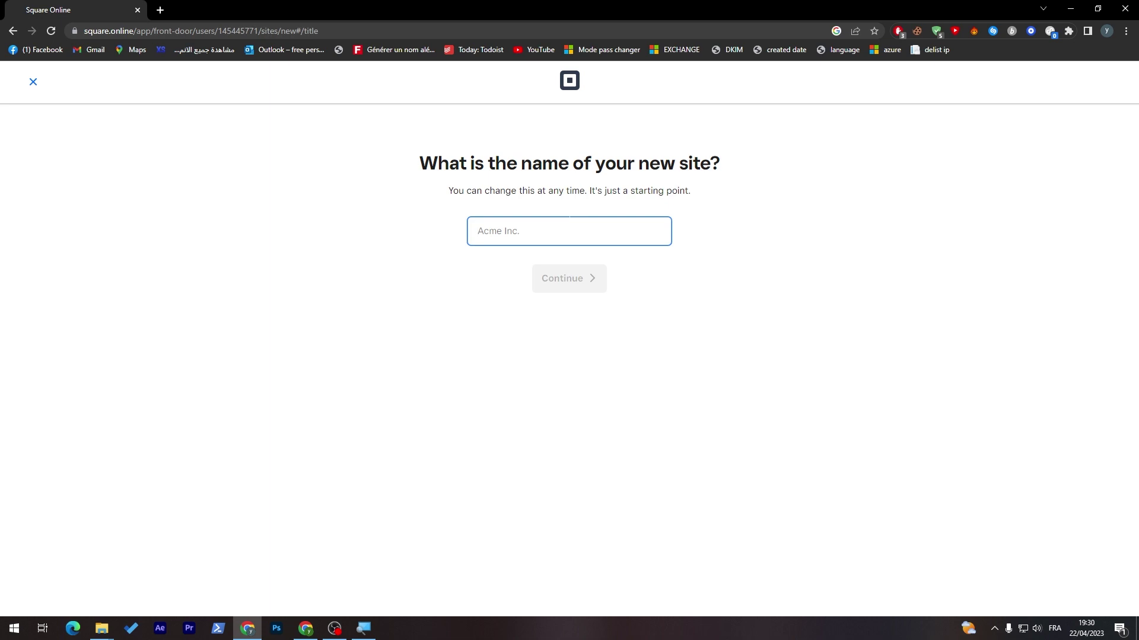
type("Tutorial")
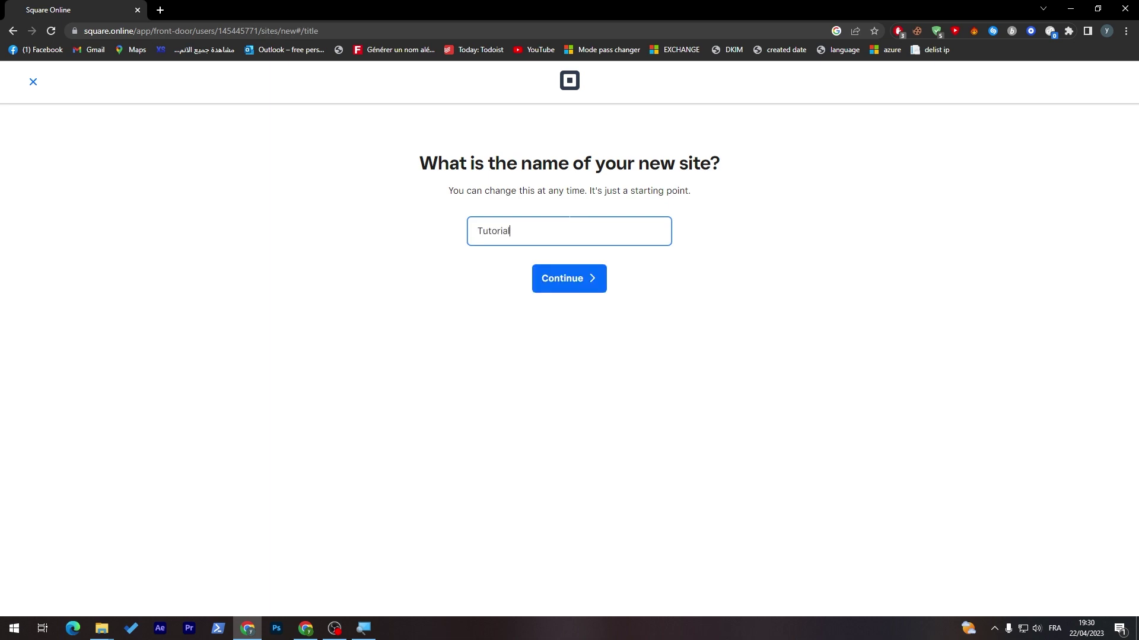
left_click(562, 276)
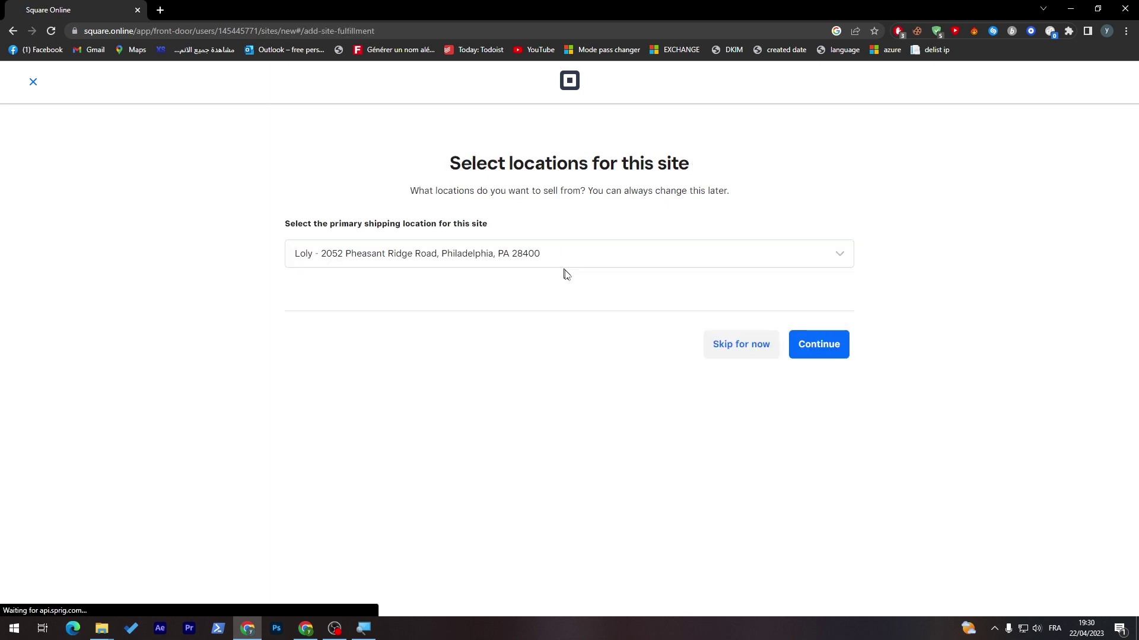
left_click(713, 340)
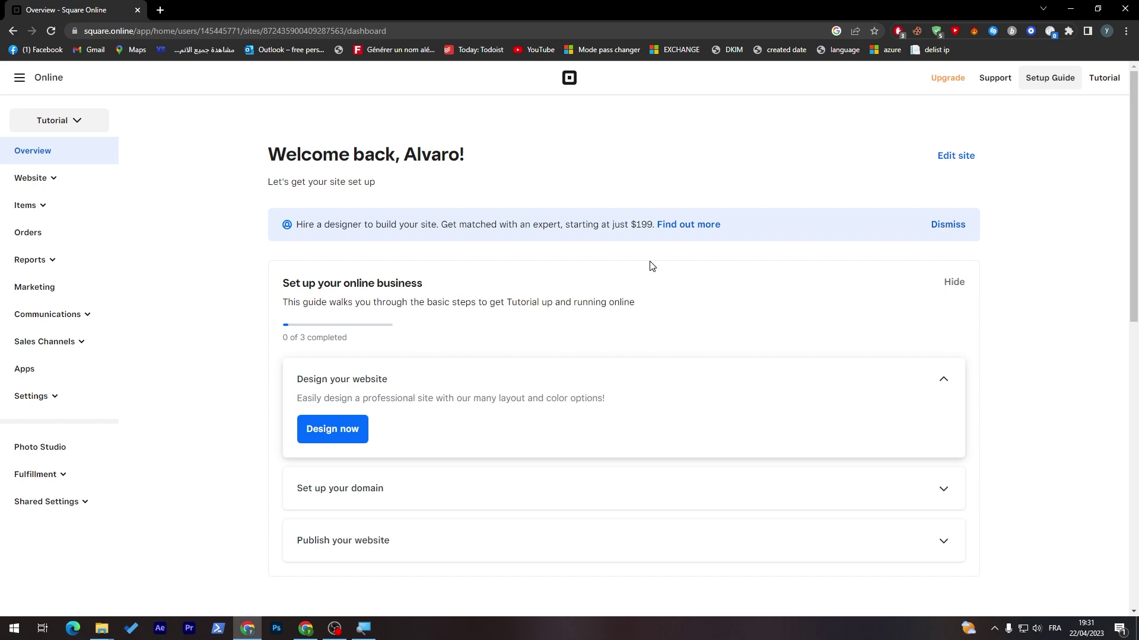
- Glance at the site list, then open the Tutorial site in the editor
left_click(95, 120)
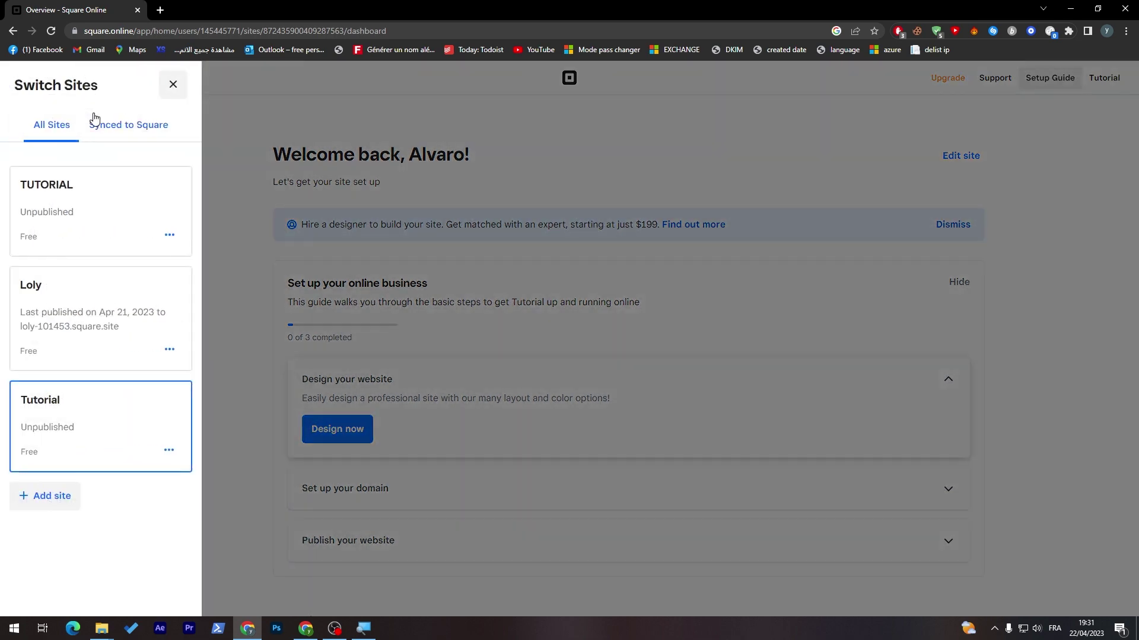
left_click(258, 389)
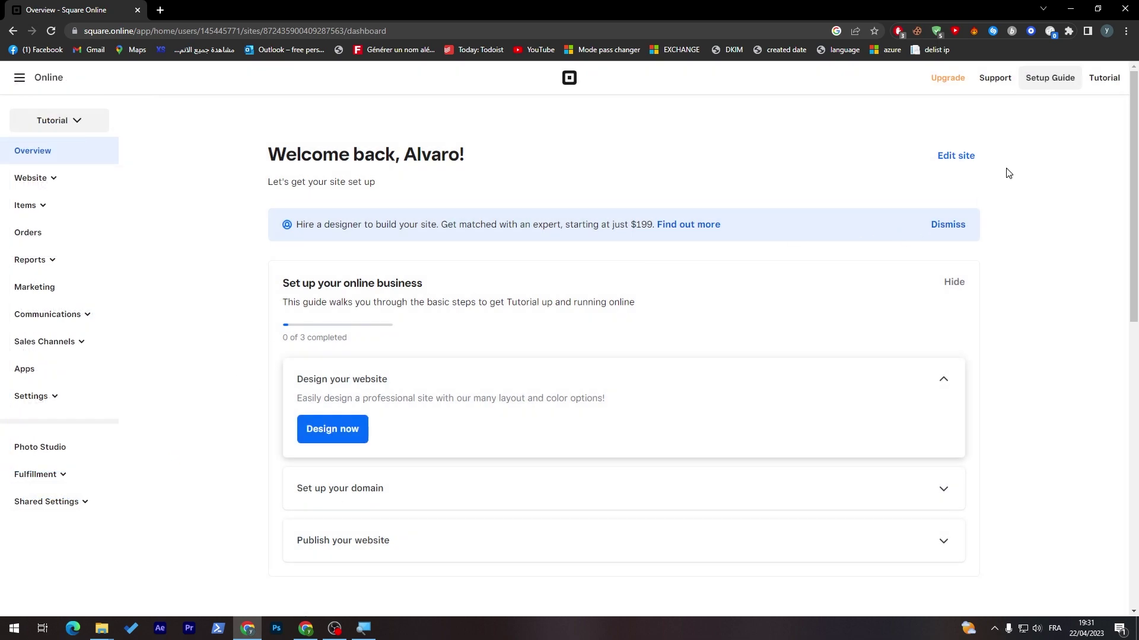
left_click(940, 163)
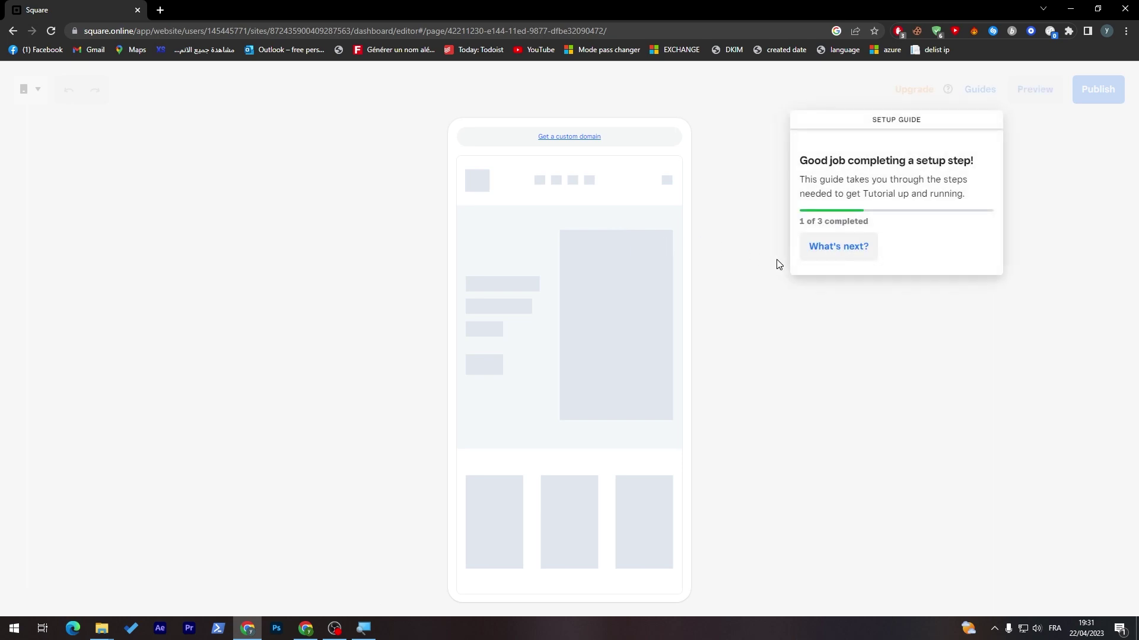
- Apply the dark-blue style (#325DF9, #080727, #FCF9D9; Playfair Display and Libre Franklin fonts)
left_click(852, 246)
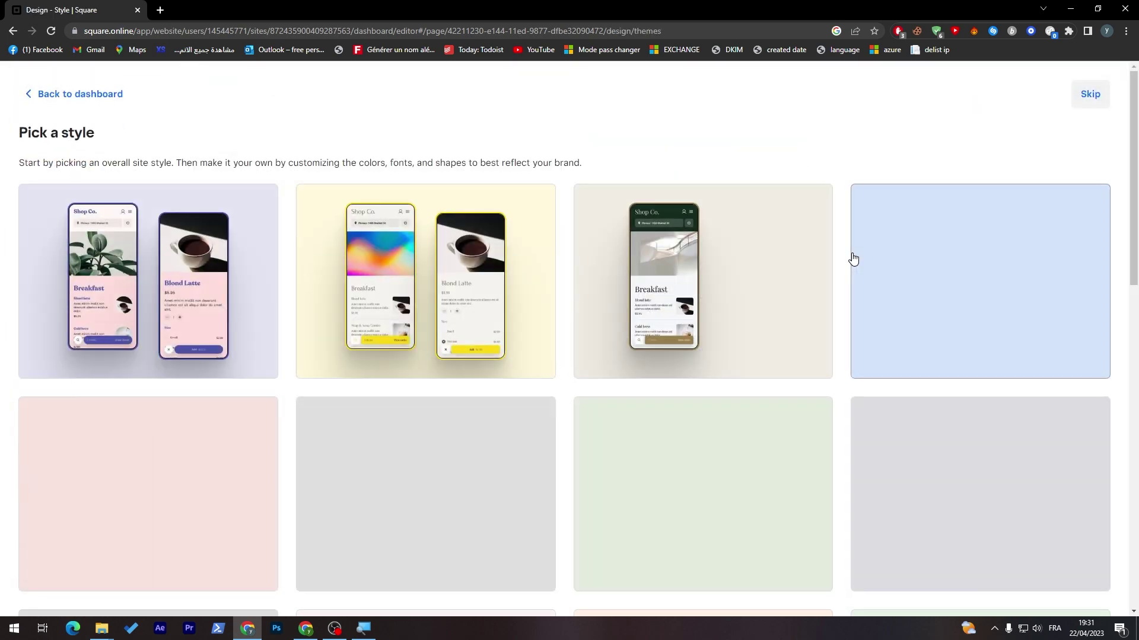
left_click(1086, 97)
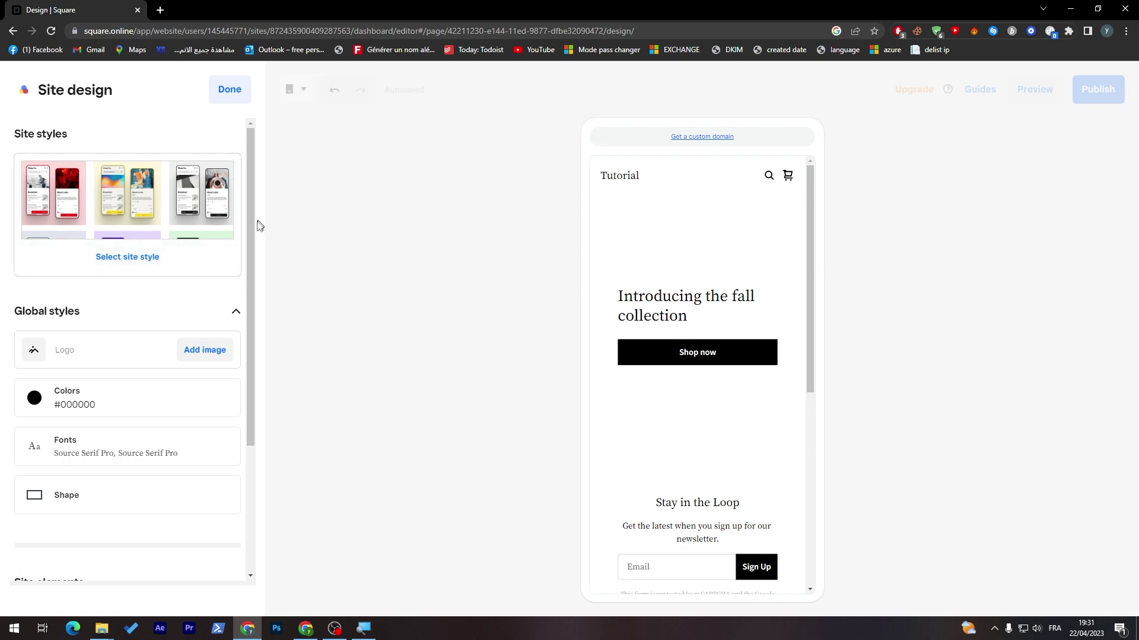
left_click(131, 264)
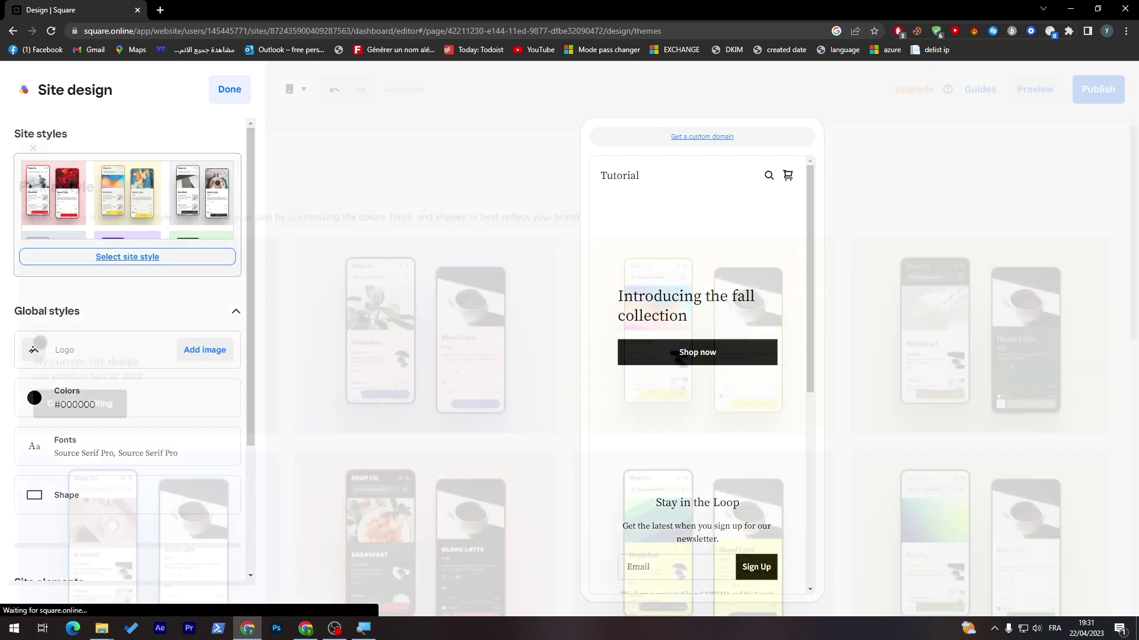
left_click_drag(1132, 130, 1125, 465)
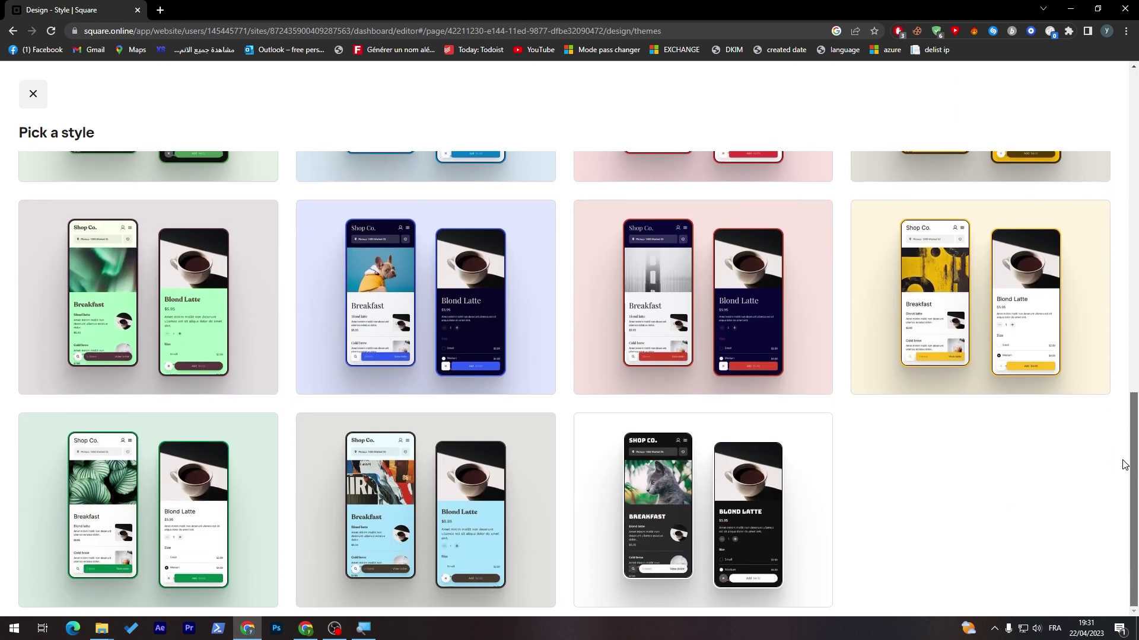
left_click(464, 284)
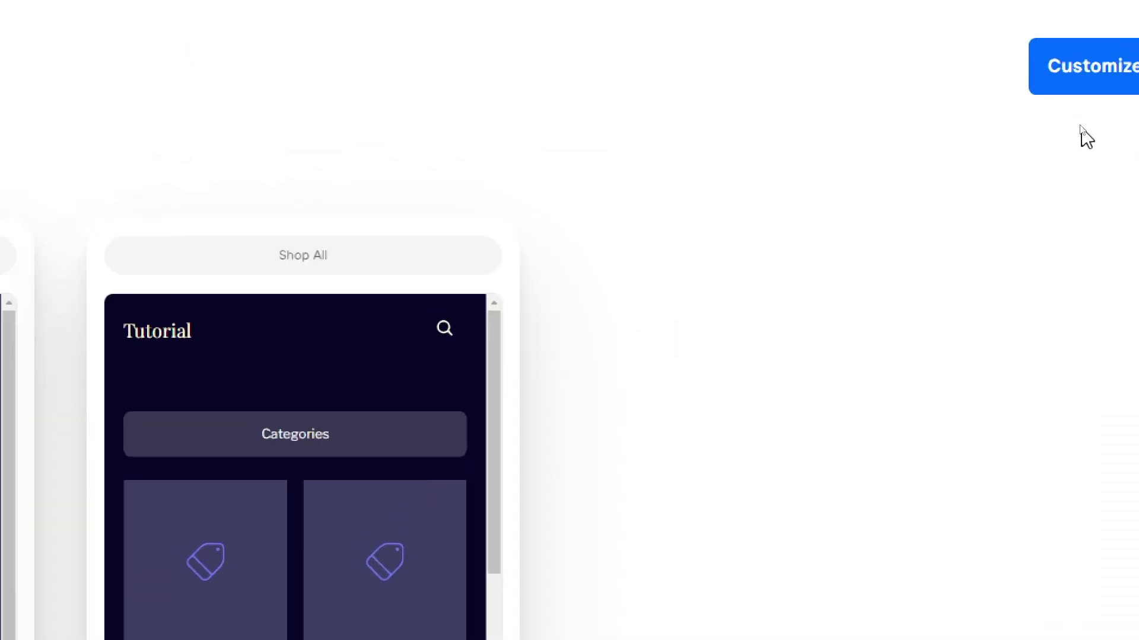
left_click(1002, 77)
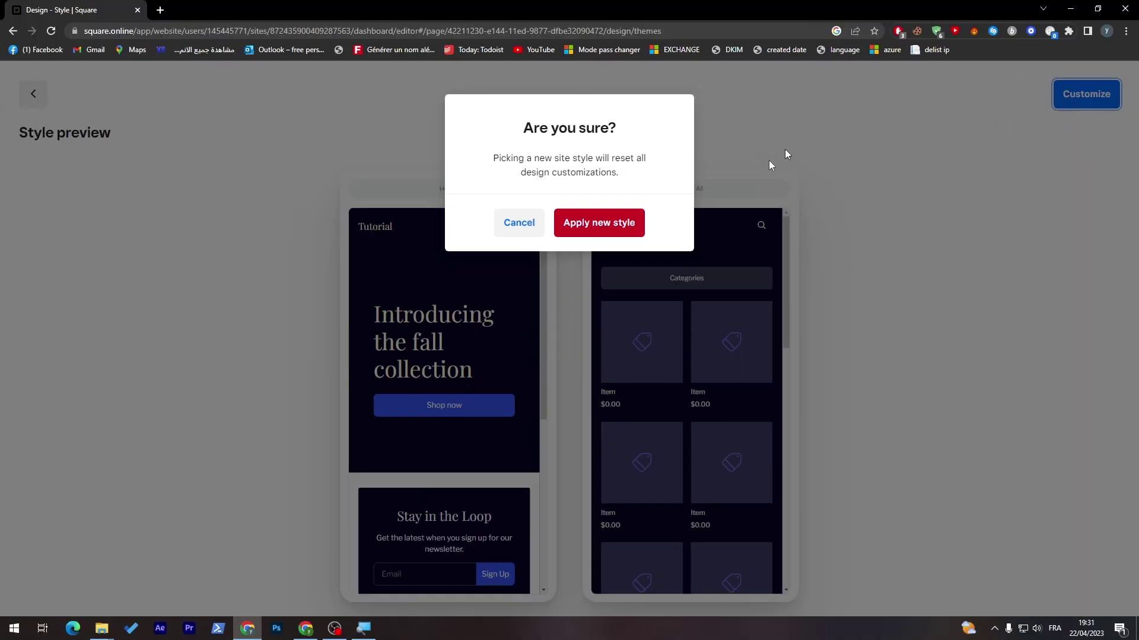
left_click(596, 231)
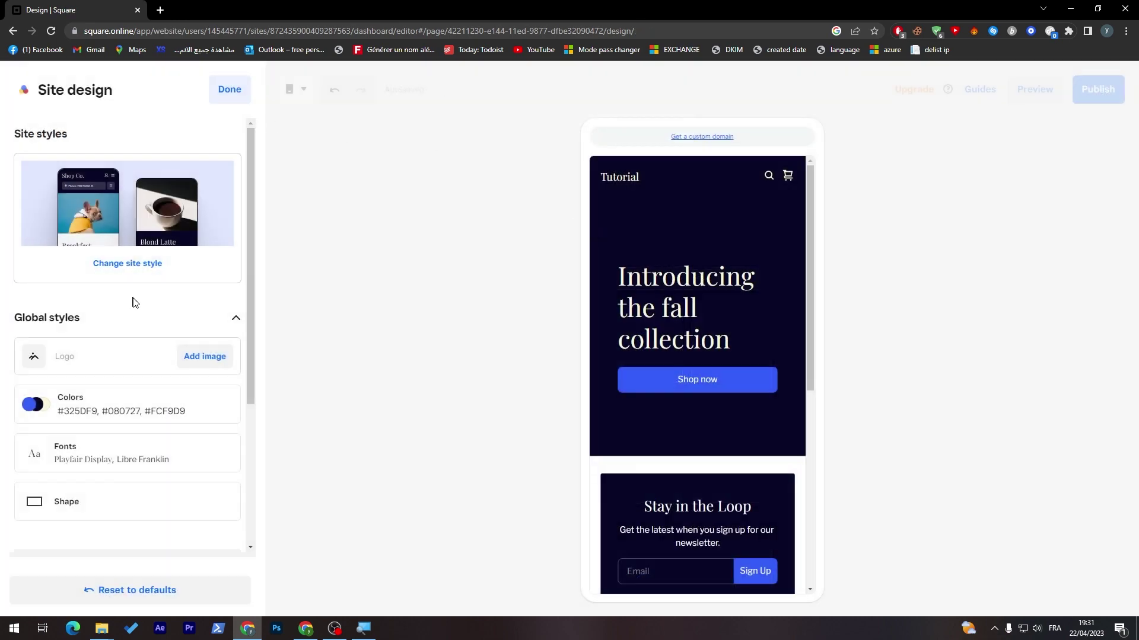
- Close the site design settings and dismiss the domain setup prompt
scroll(238, 315, "down", 4)
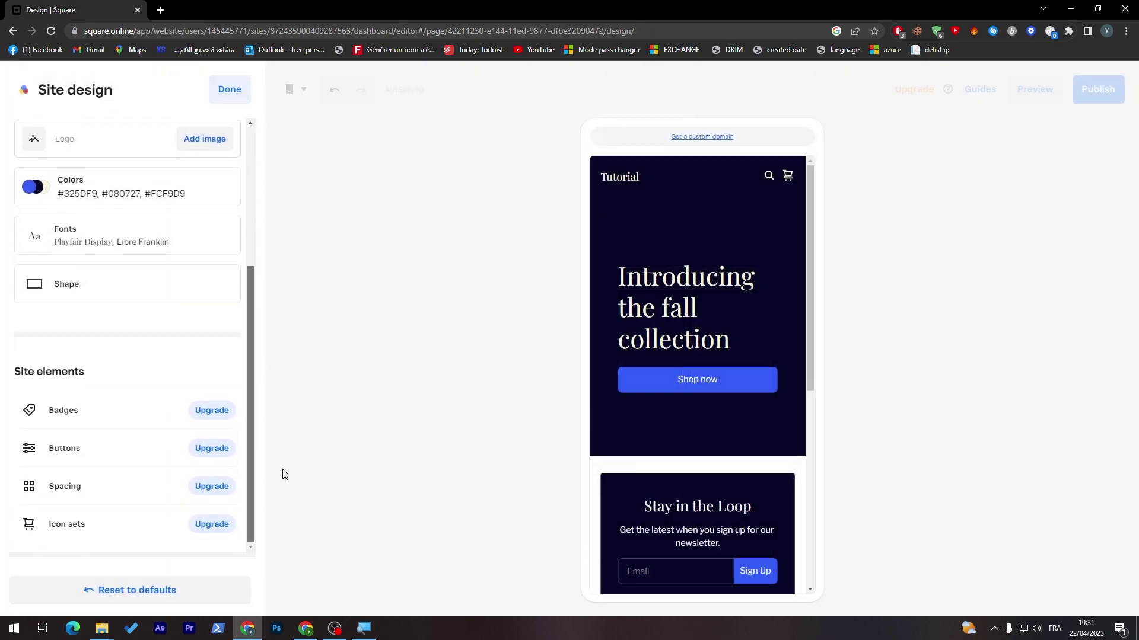
left_click_drag(257, 344, 261, 224)
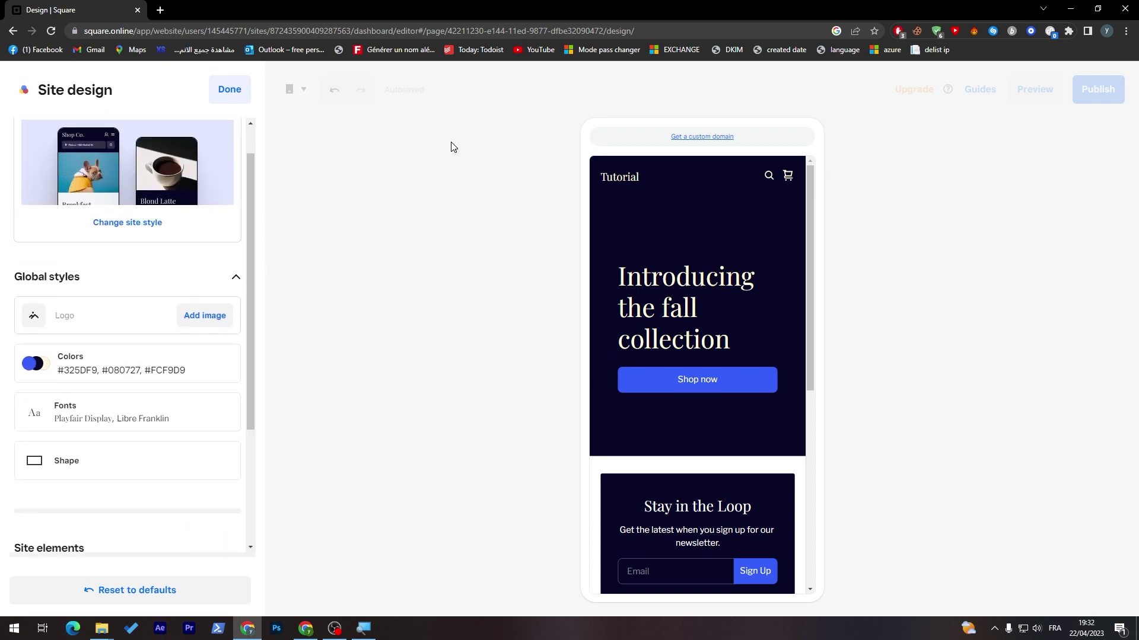
scroll(261, 267, "down", 3)
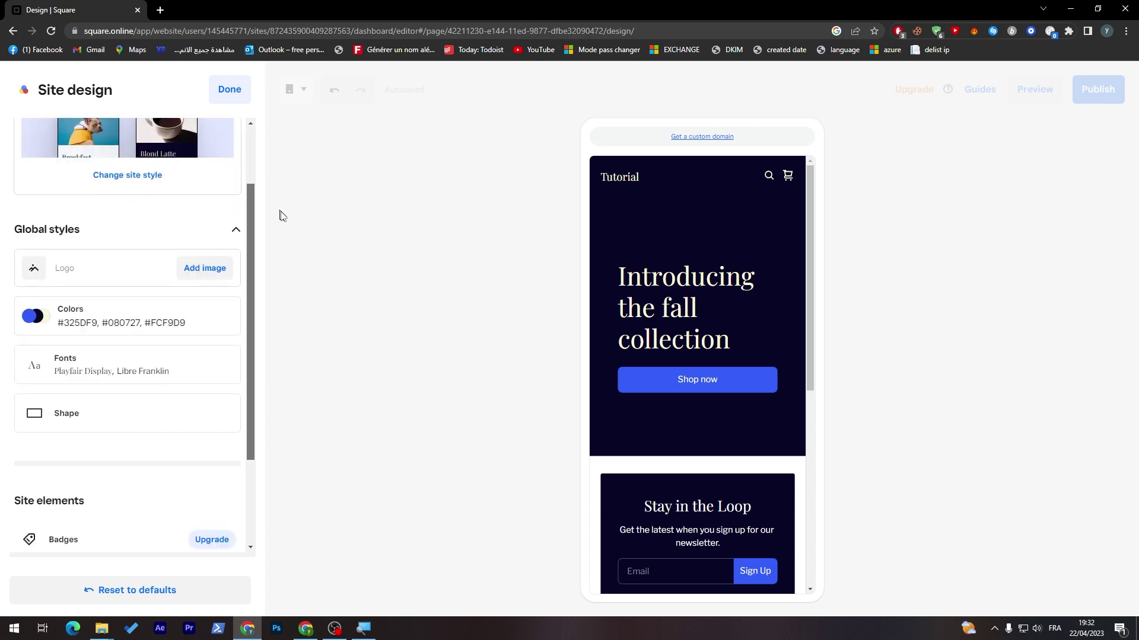
scroll(261, 285, "up", 4)
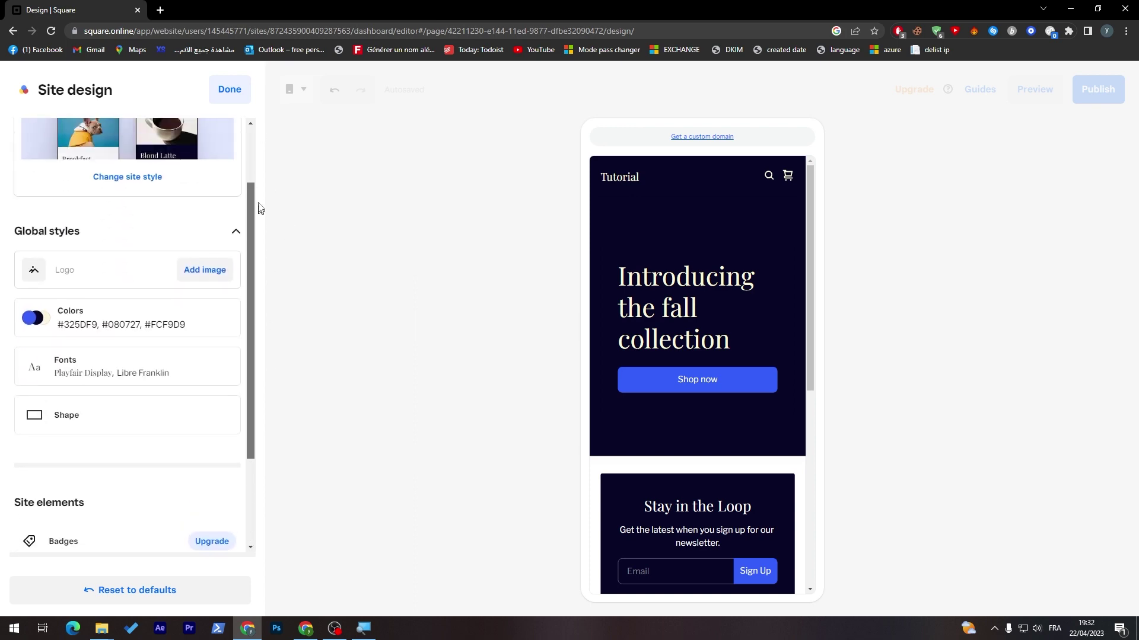
left_click(229, 89)
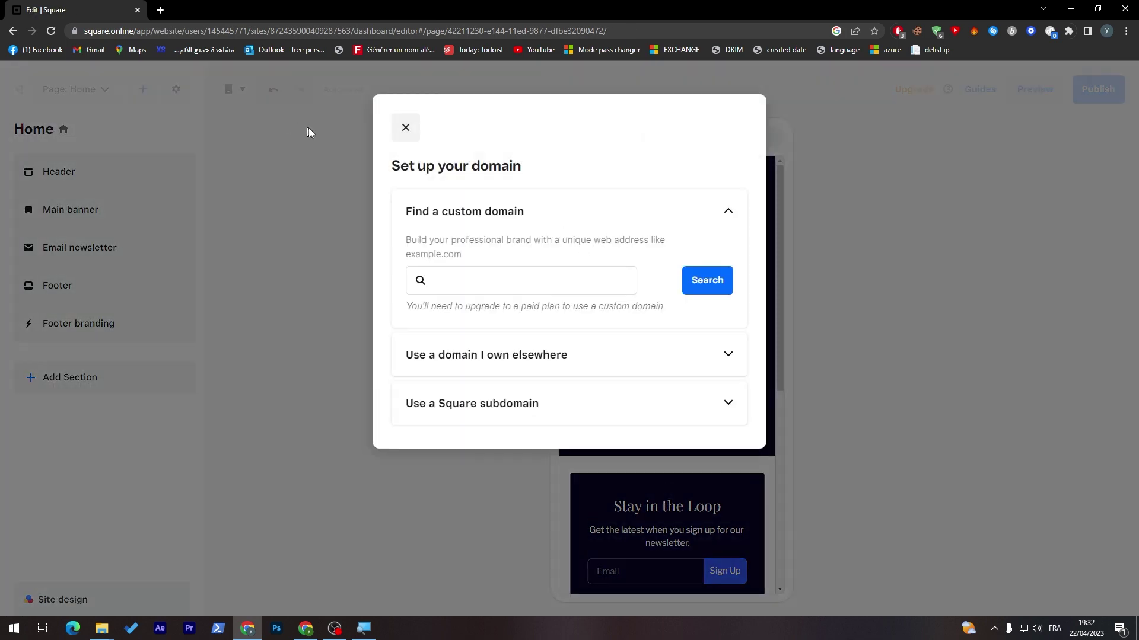
left_click(403, 128)
- Preview the Home page at desktop width and look over its sections
left_click(236, 98)
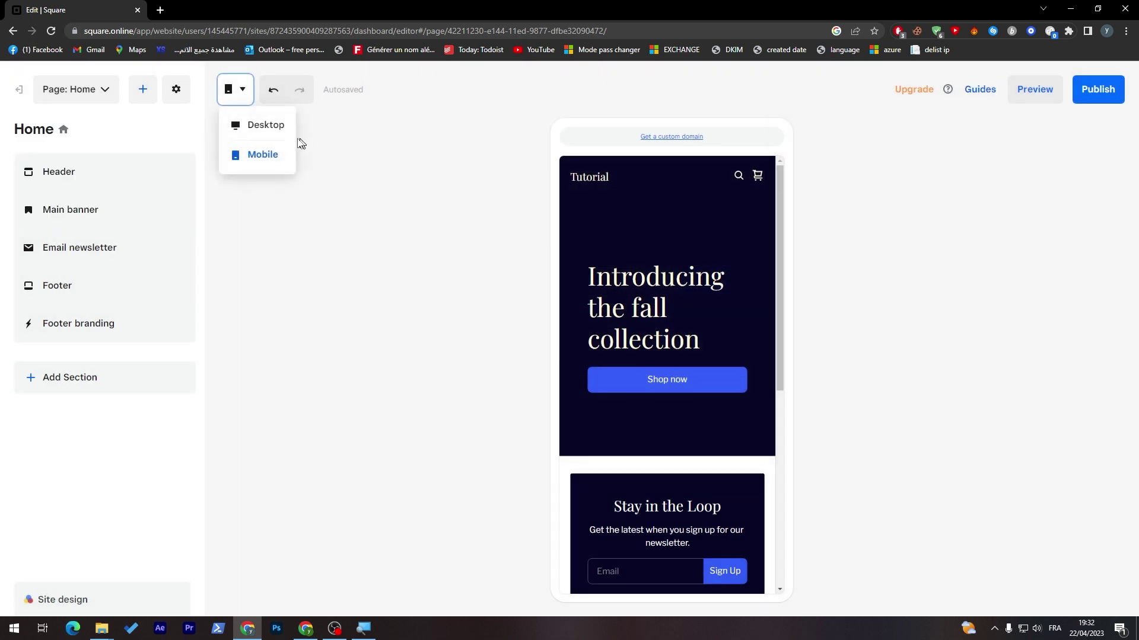
left_click(263, 132)
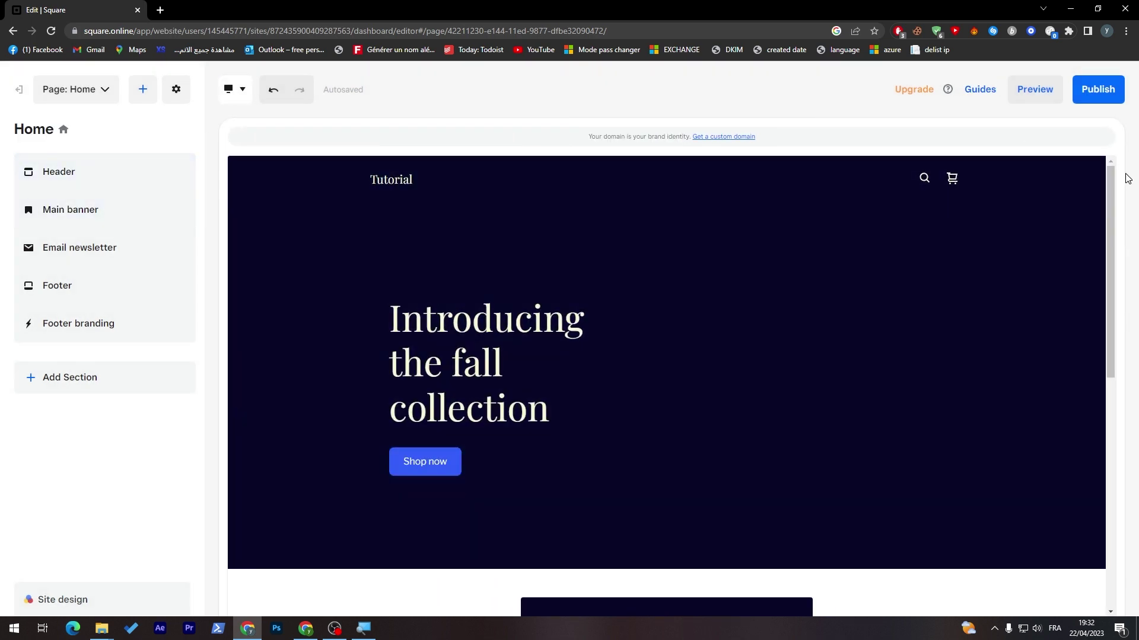
left_click_drag(1110, 191, 1072, 176)
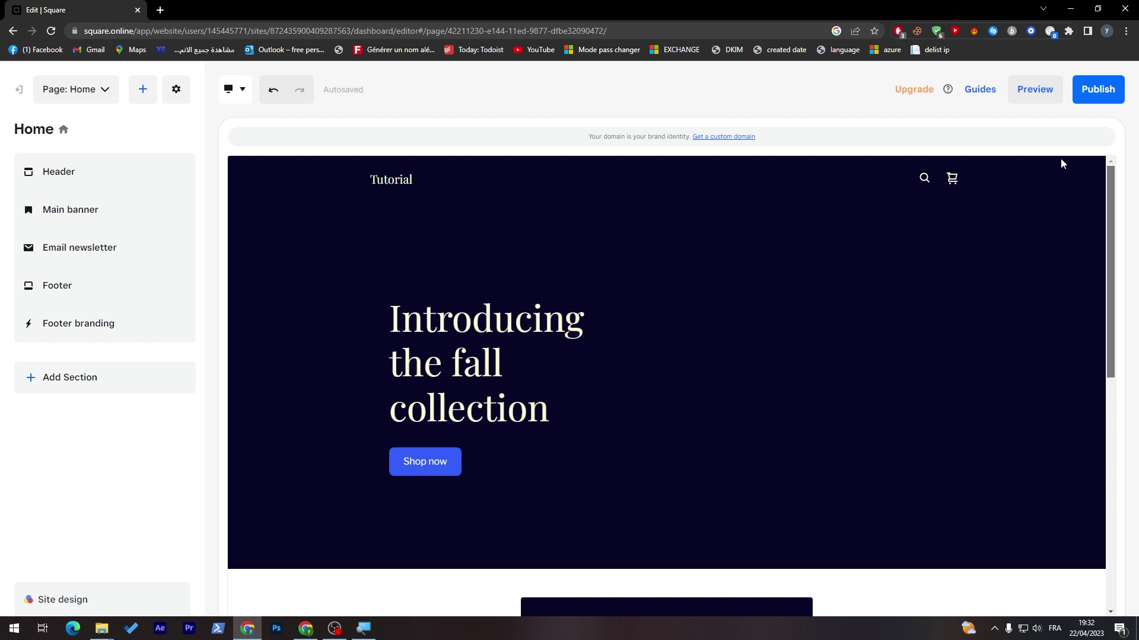
scroll(1062, 237, "down", 2)
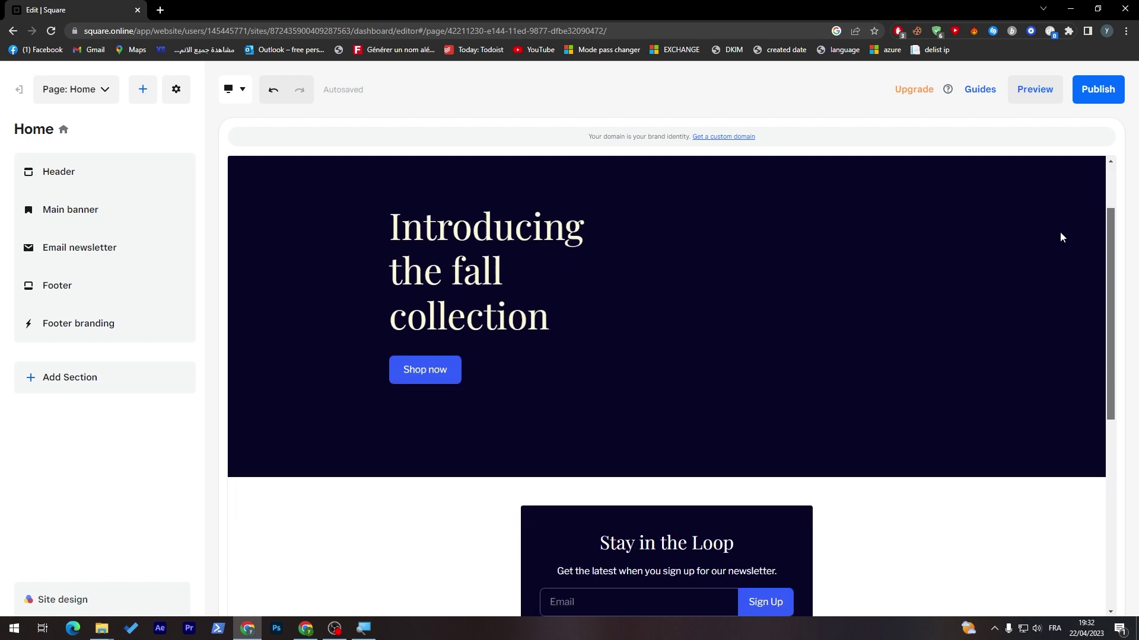
scroll(1061, 238, "up", 2)
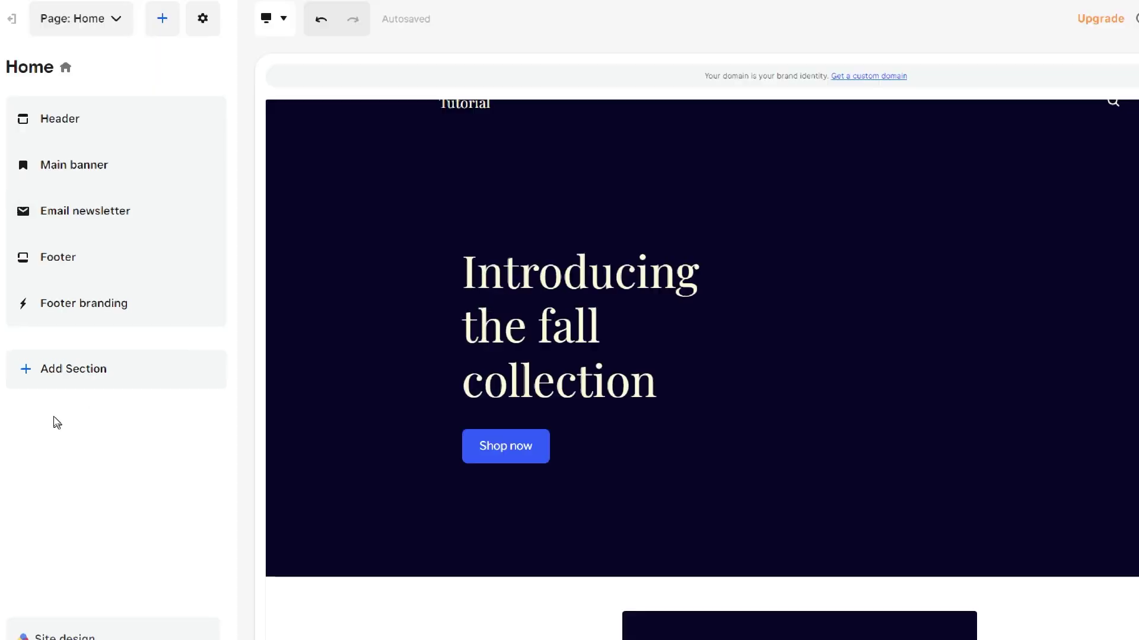
- Add a Text and image section above the footer with text left and image right
left_click(65, 375)
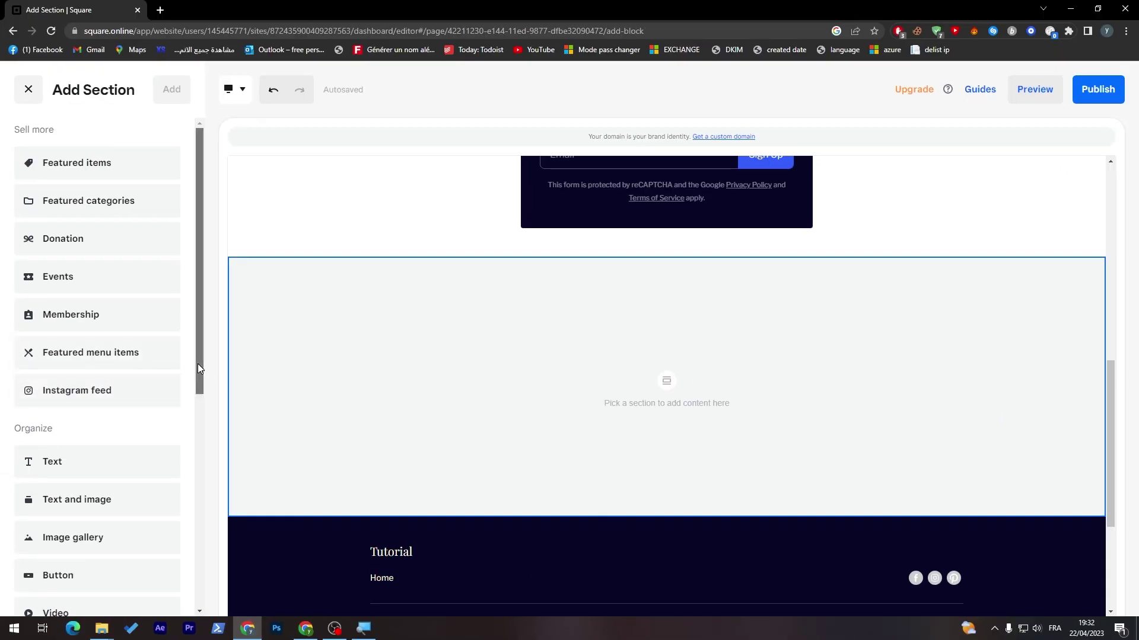
left_click_drag(199, 369, 200, 435)
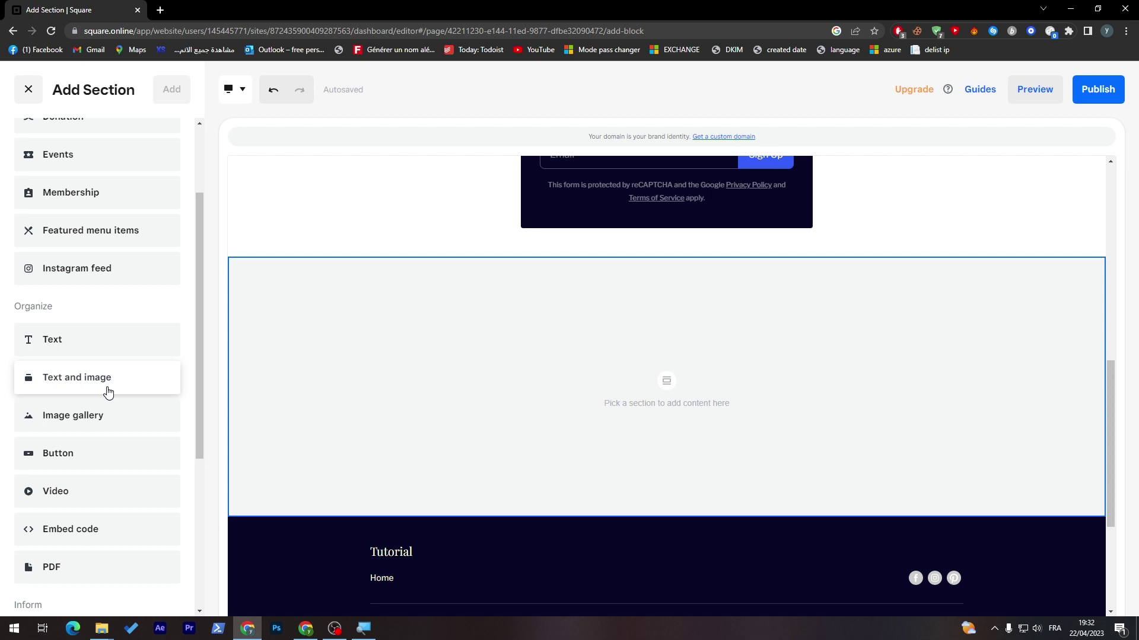
double_click(108, 389)
left_click(116, 386)
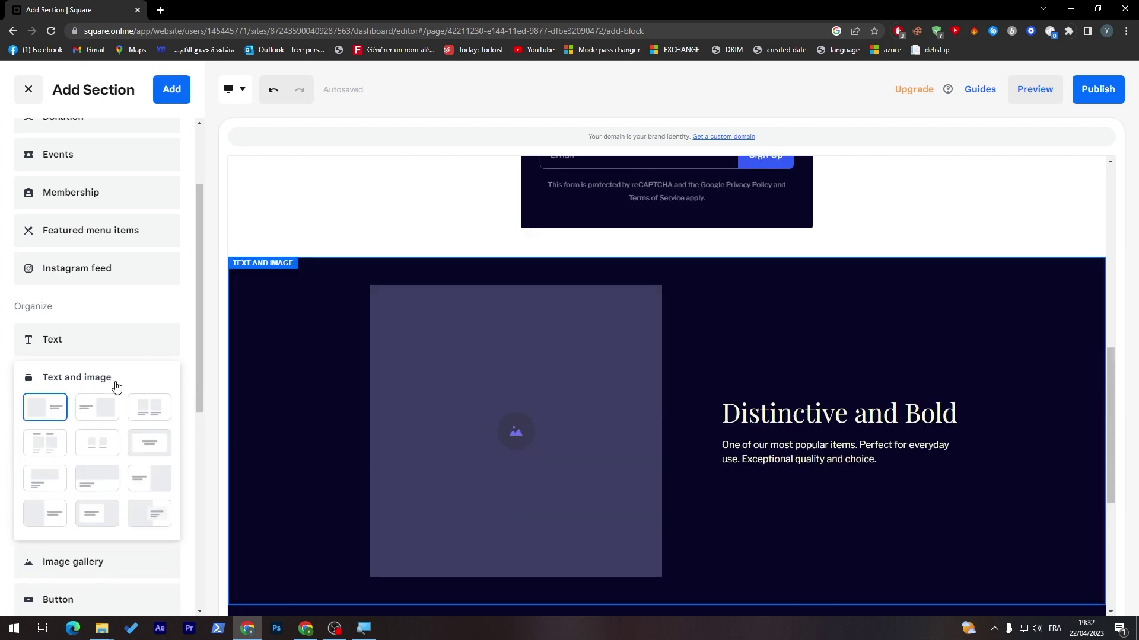
scroll(1117, 374, "down", 1)
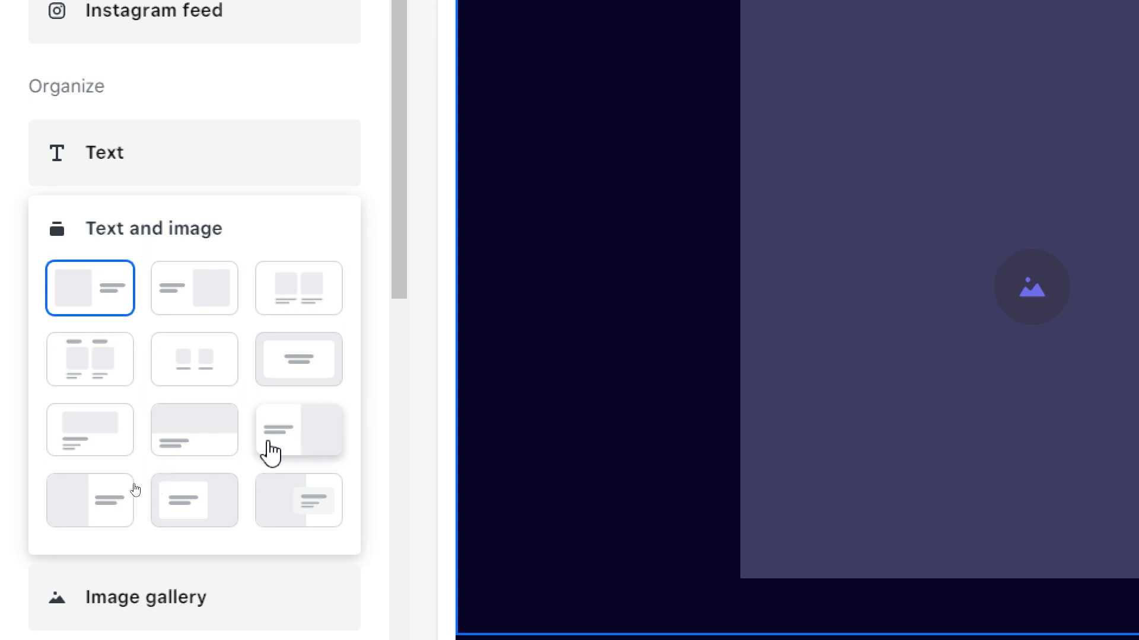
left_click(300, 427)
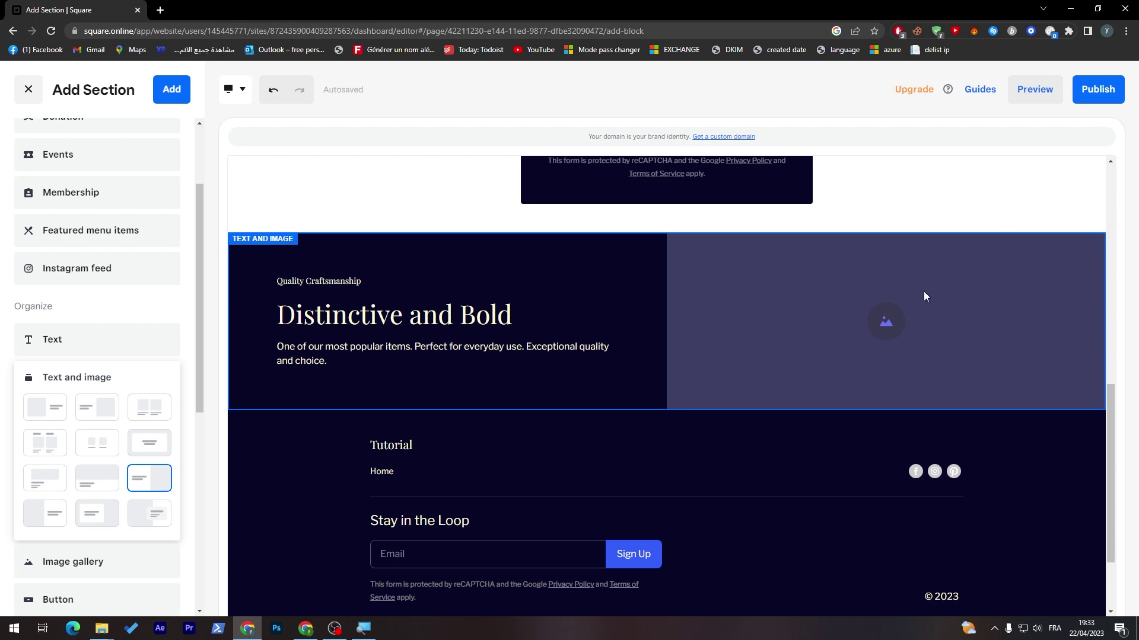
left_click(877, 325)
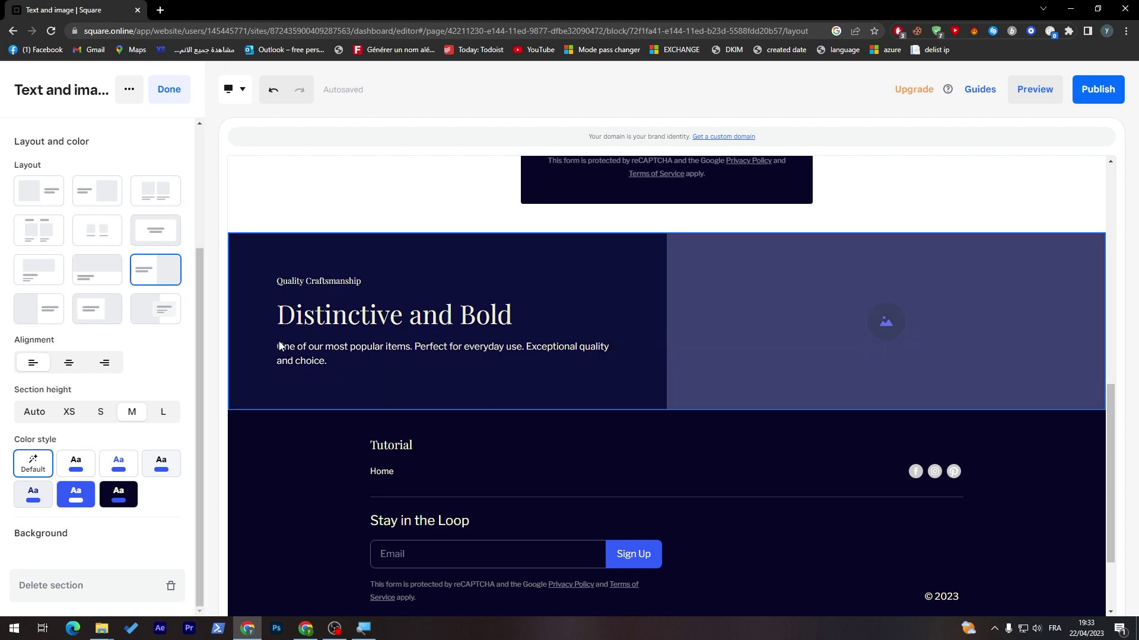
- Try centre and right alignment on the section text, then restore left alignment
scroll(201, 372, "up", 3)
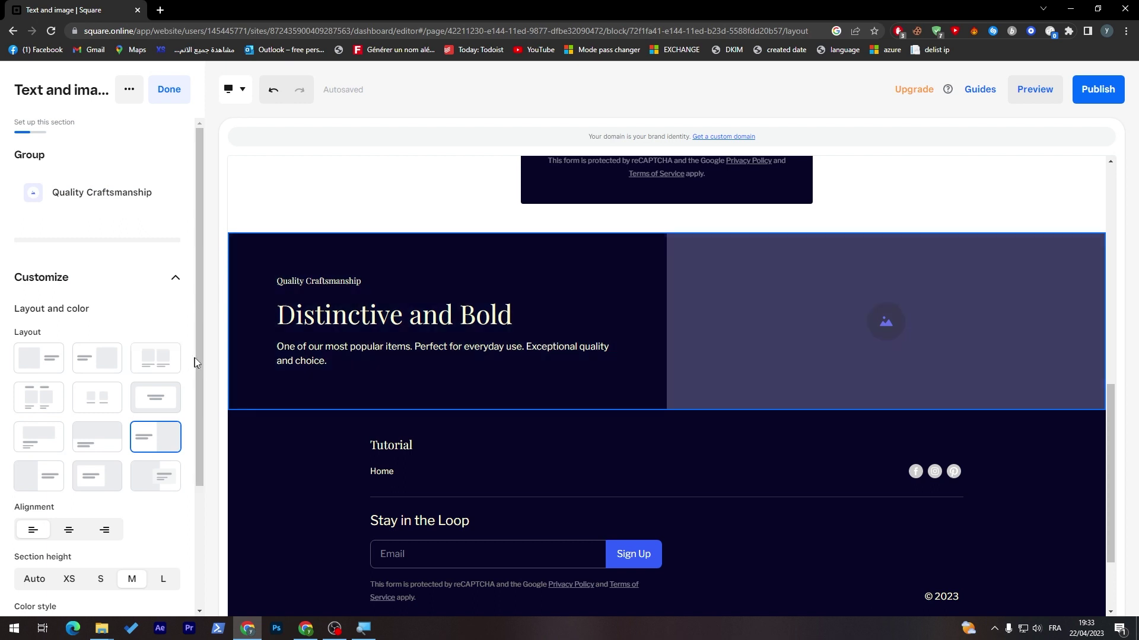
left_click_drag(202, 358, 234, 513)
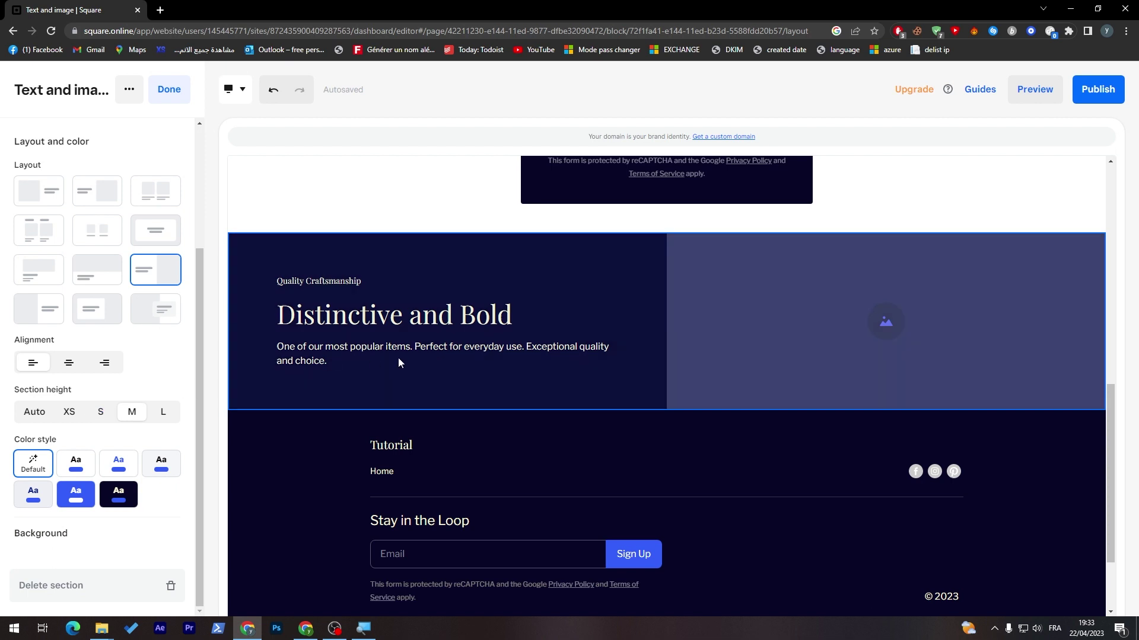
left_click(69, 363)
left_click(105, 363)
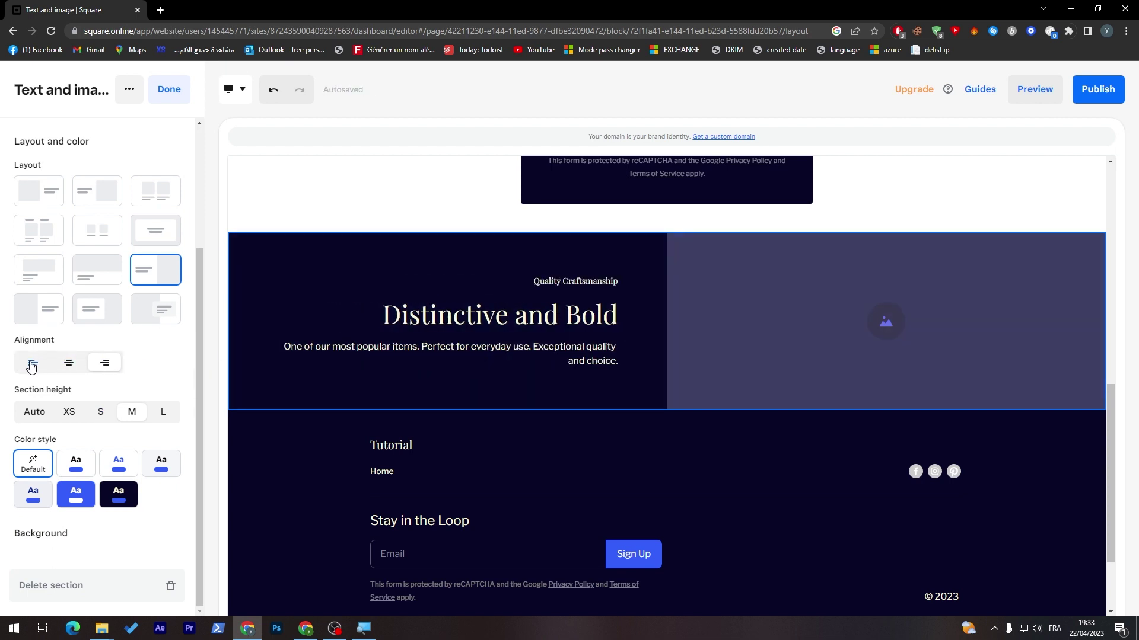
left_click(32, 363)
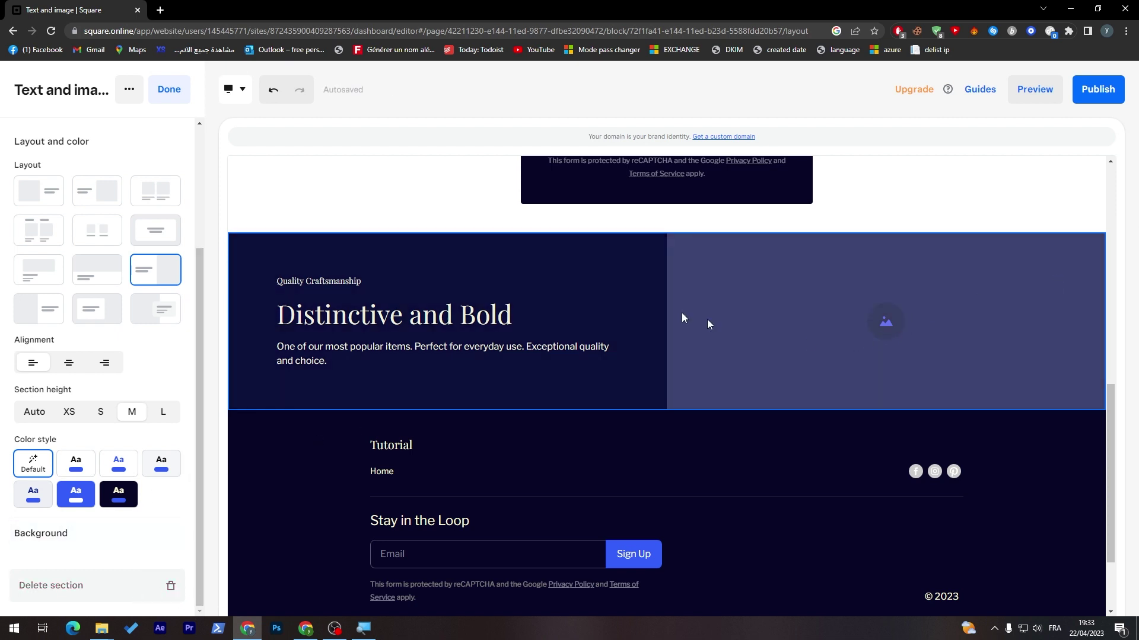
left_click(66, 533)
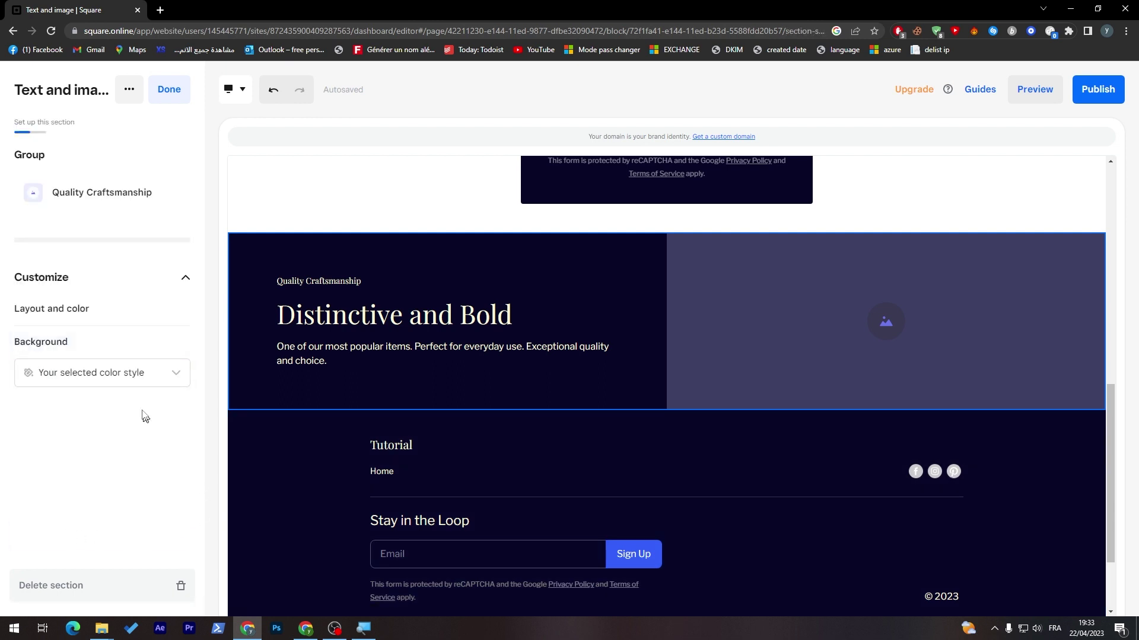
- Set the section background to Image using the cat photo uploaded from Downloads
left_click(106, 383)
left_click(106, 417)
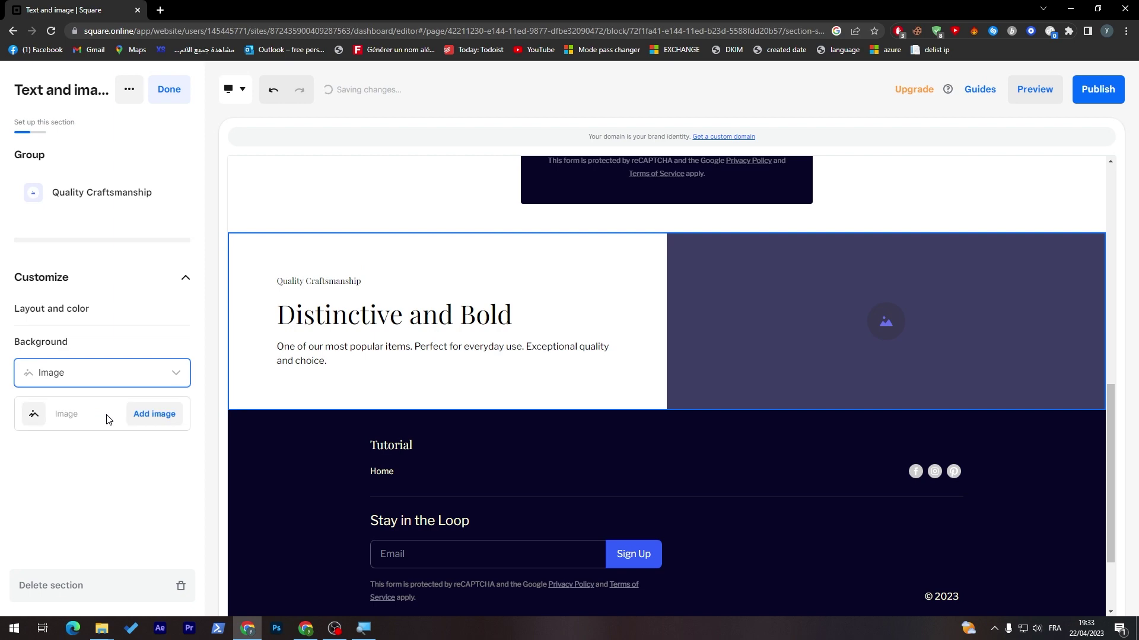
left_click(153, 421)
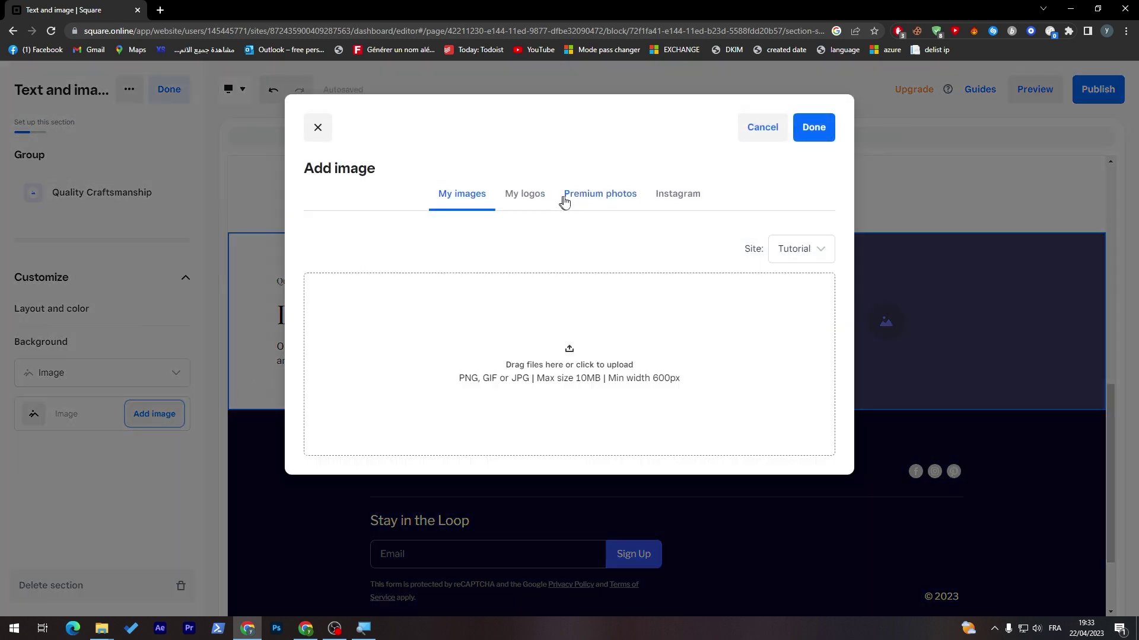
left_click(539, 381)
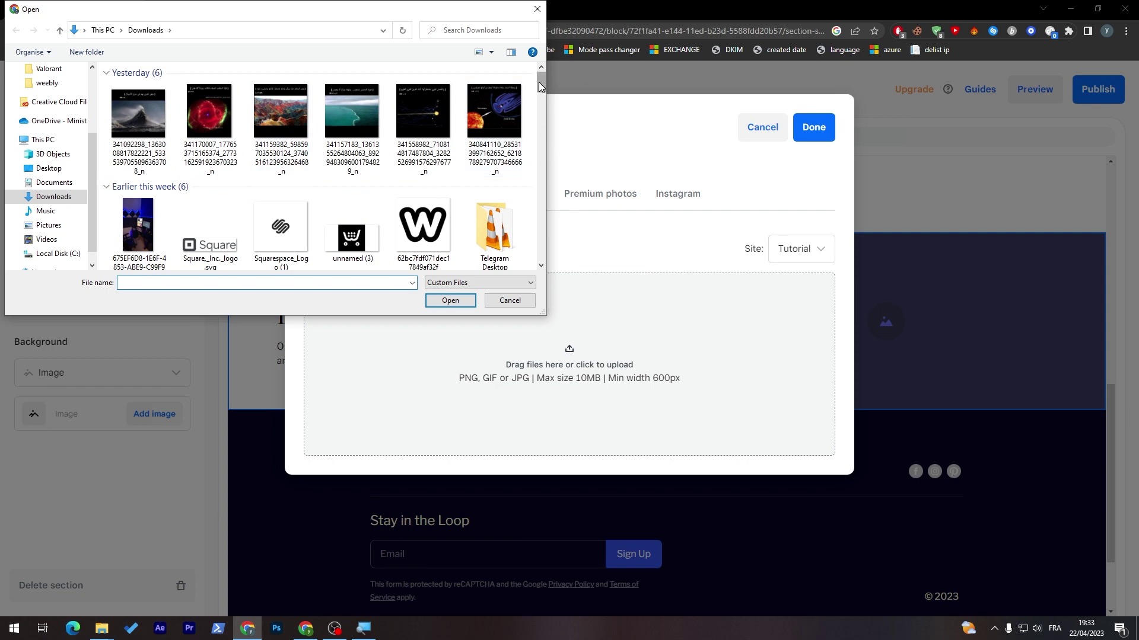
left_click_drag(540, 78, 537, 183)
double_click(499, 198)
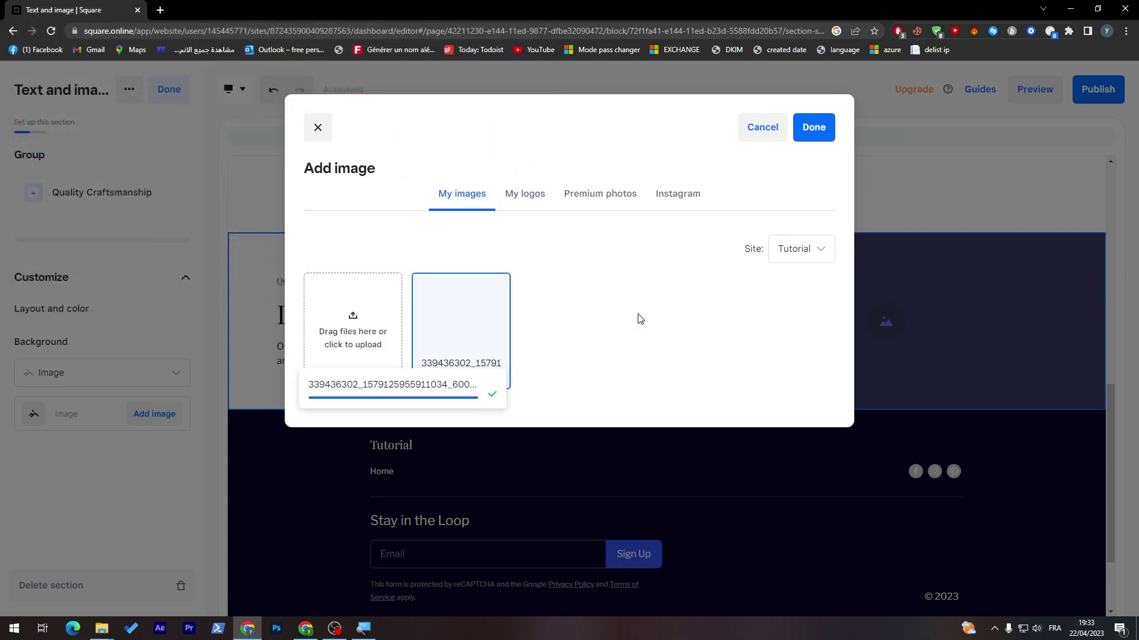
left_click(806, 142)
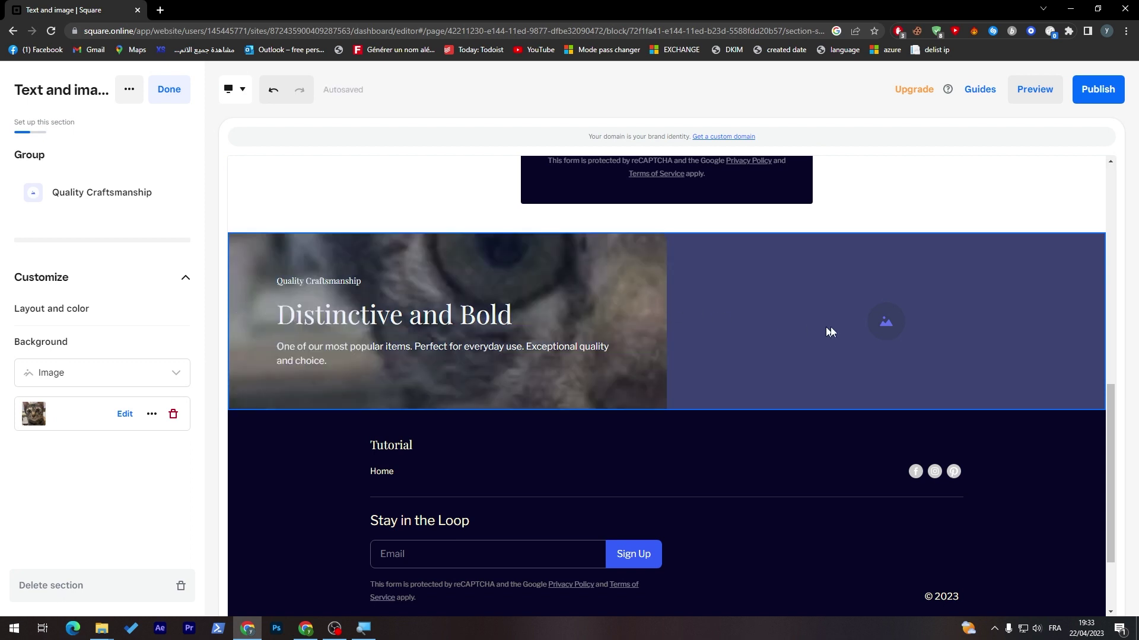
left_click(827, 327)
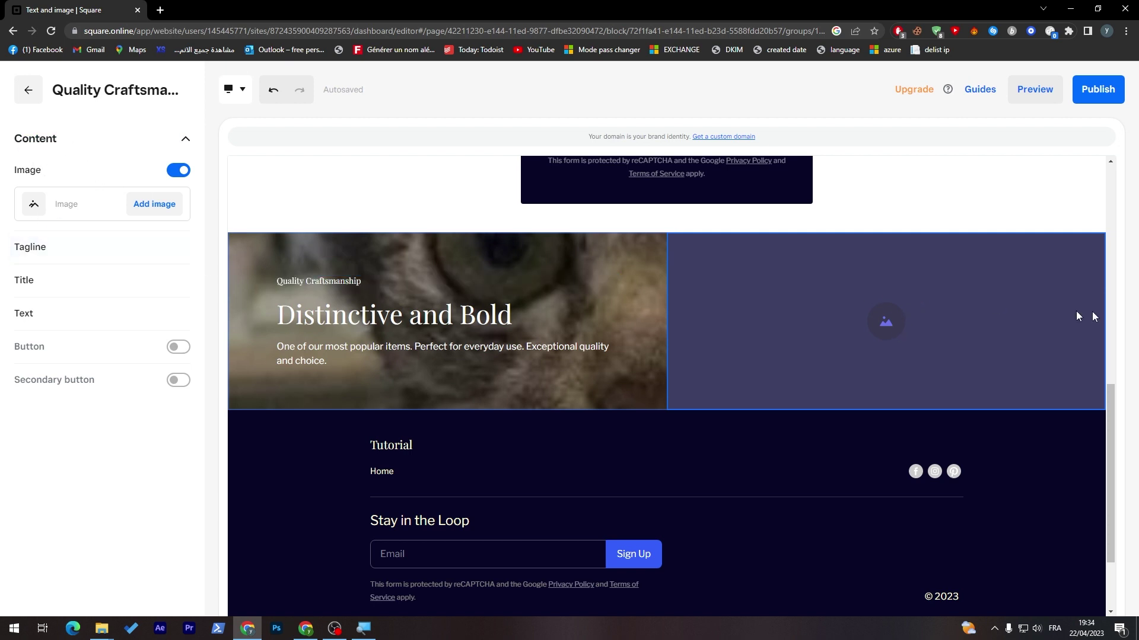
- Put the uploaded cat photo into the section's image block
left_click(157, 205)
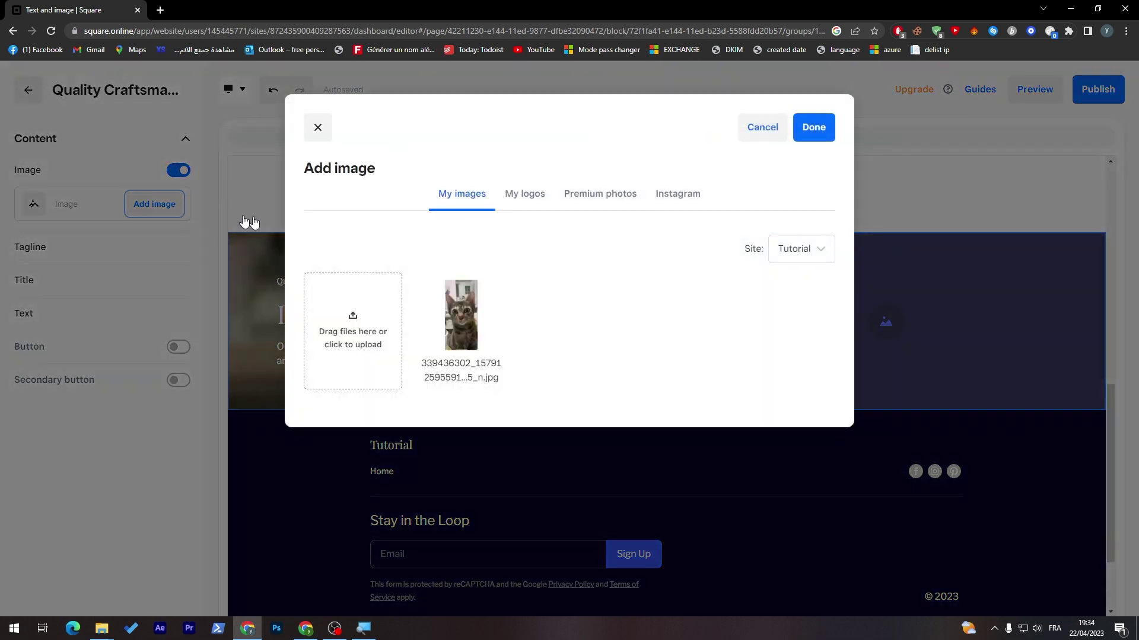
left_click(469, 318)
left_click(801, 135)
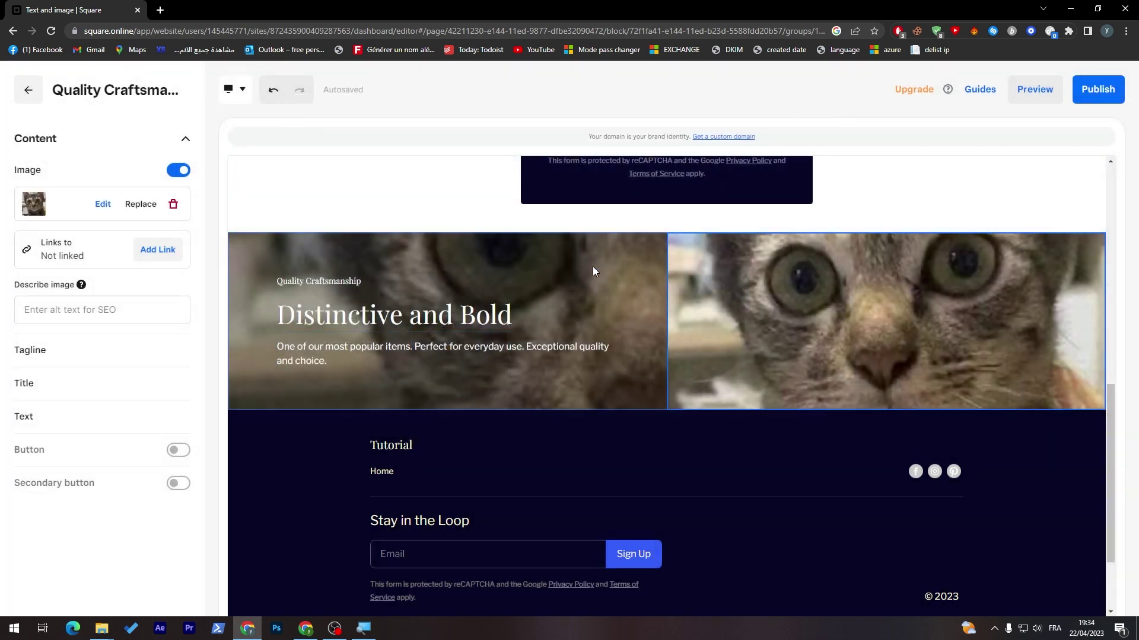
- Reselect the Text and image section and delete the cat photo from its image half
left_click(492, 315)
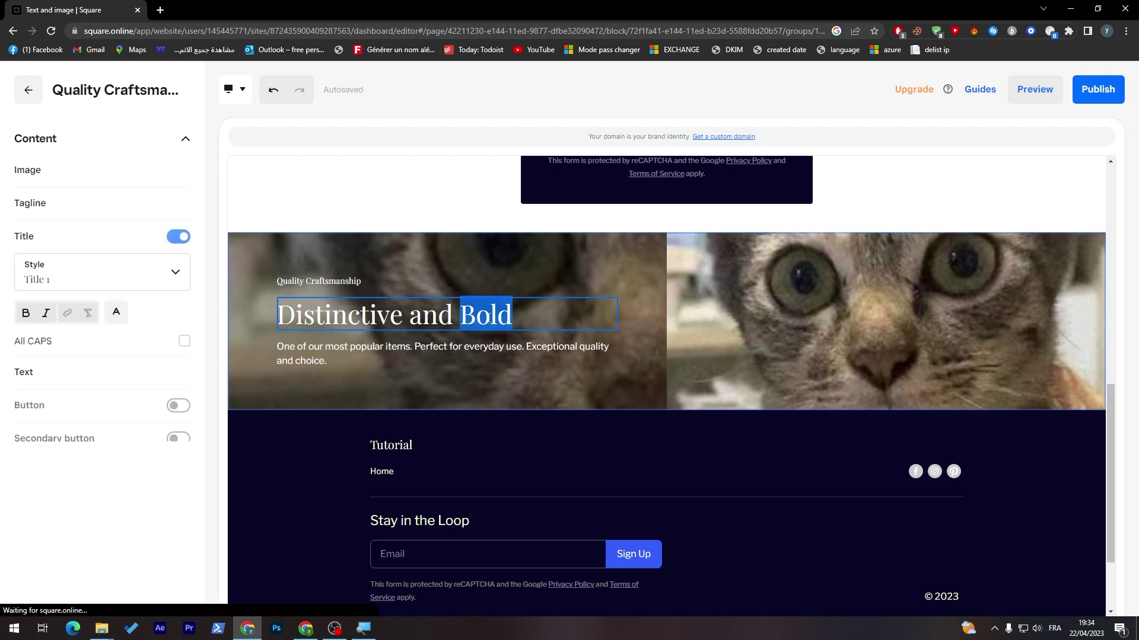
left_click(503, 362)
left_click(516, 230)
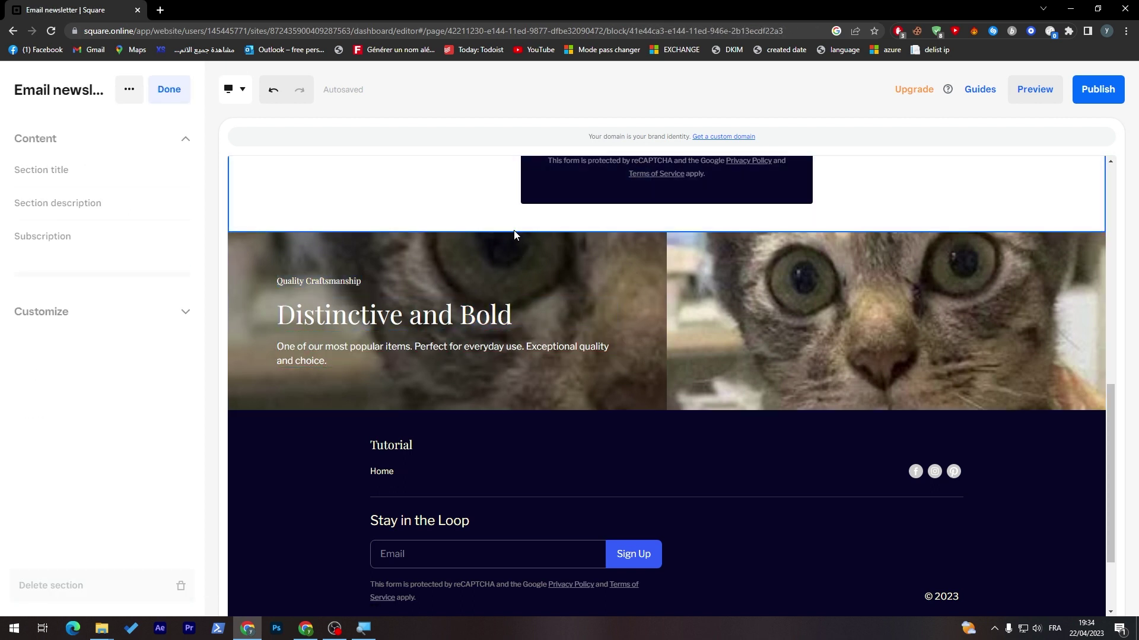
left_click(511, 239)
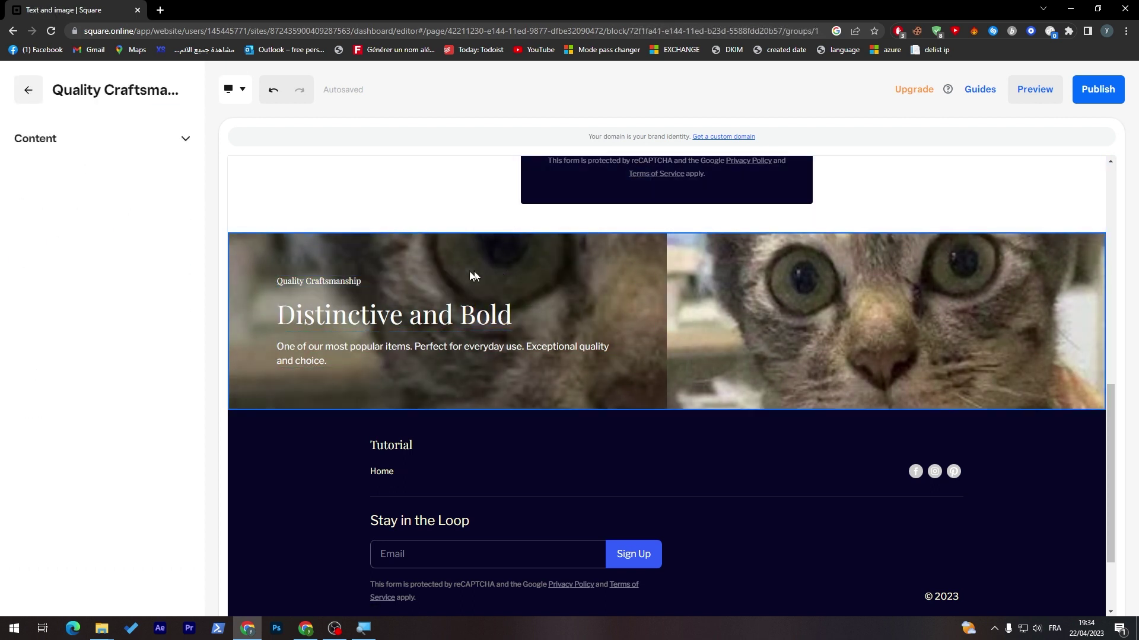
left_click(184, 148)
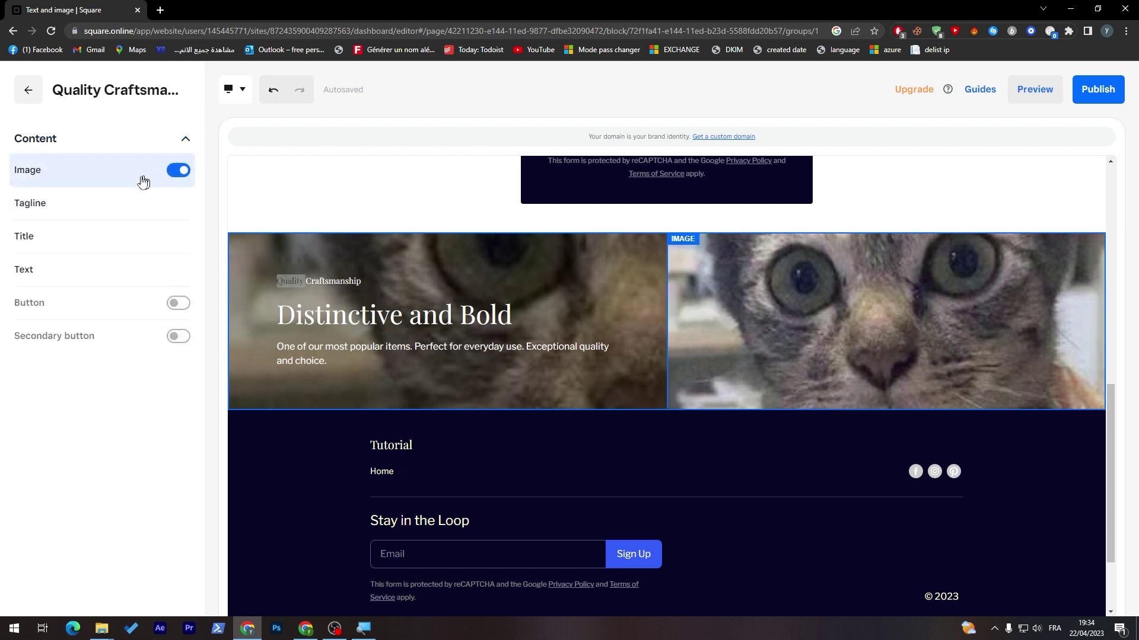
left_click(85, 186)
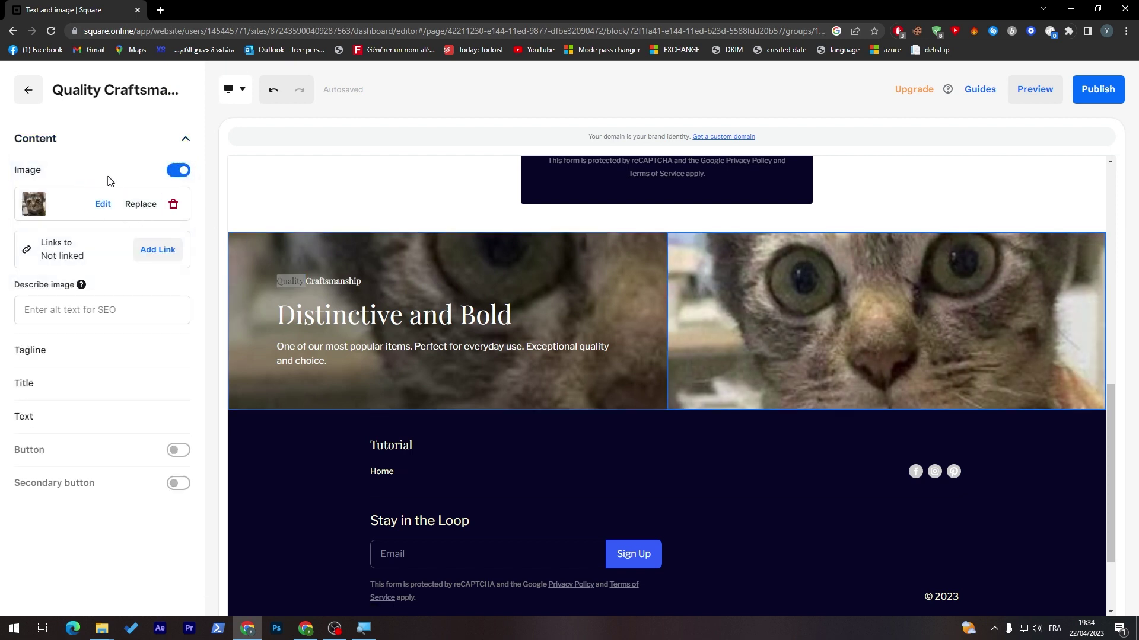
left_click(173, 209)
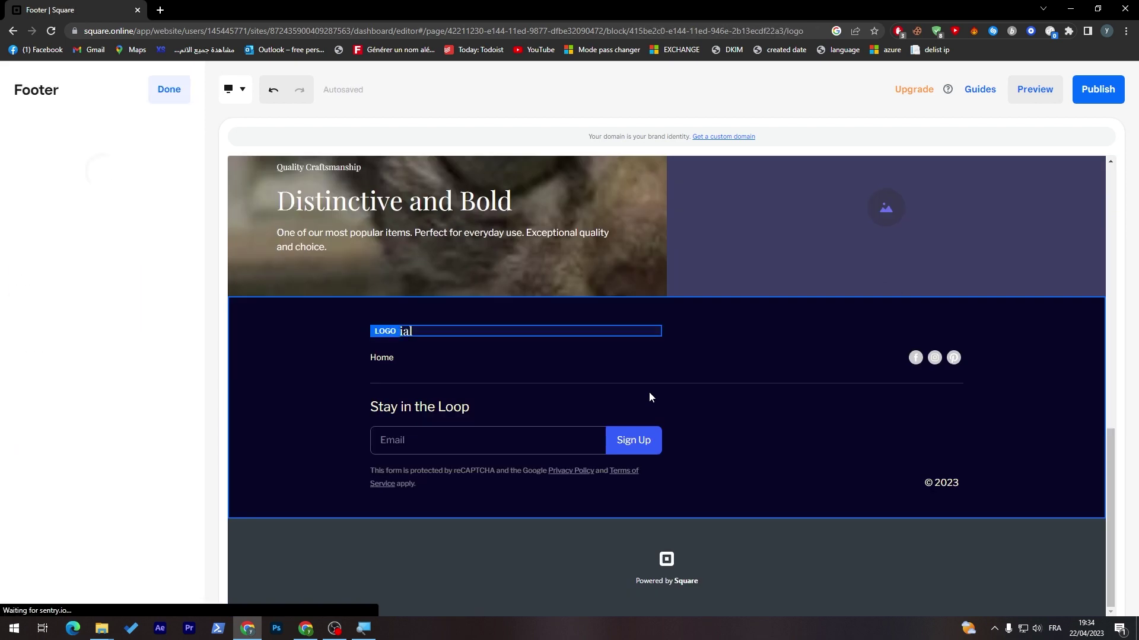
- Change the Text and image section's background to the custom colour #080727
left_click(663, 415)
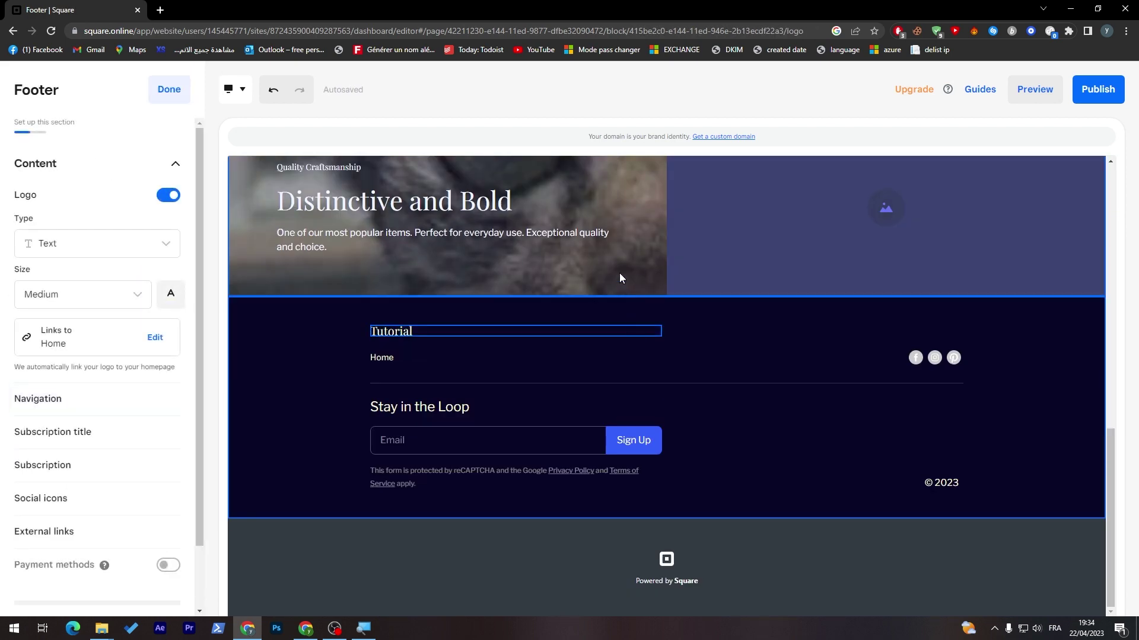
left_click(619, 272)
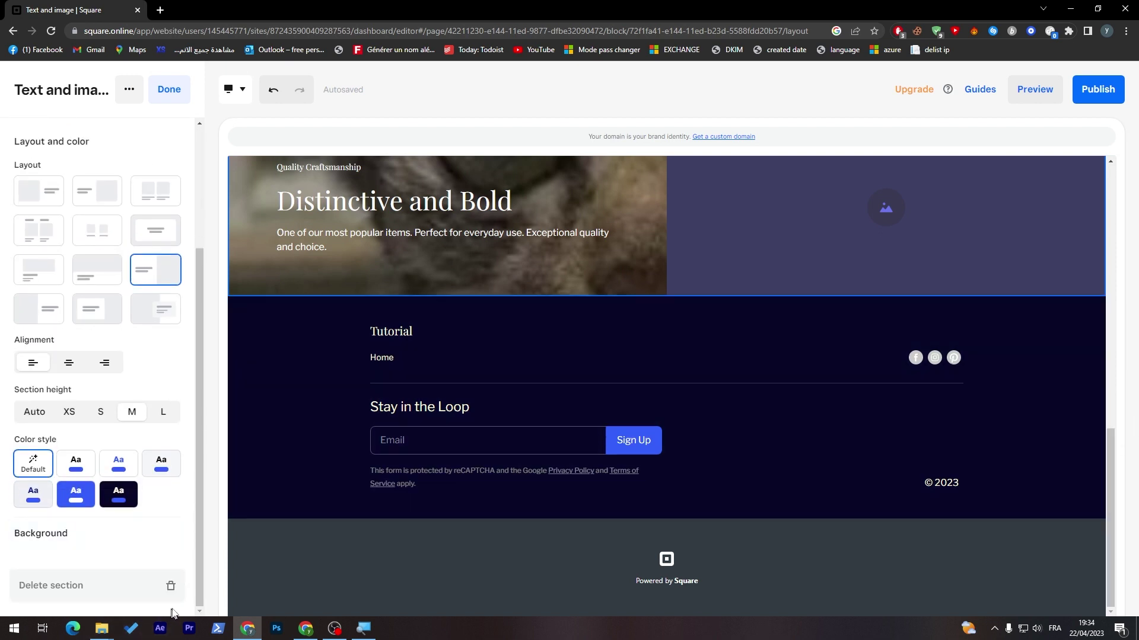
left_click(133, 532)
left_click(69, 373)
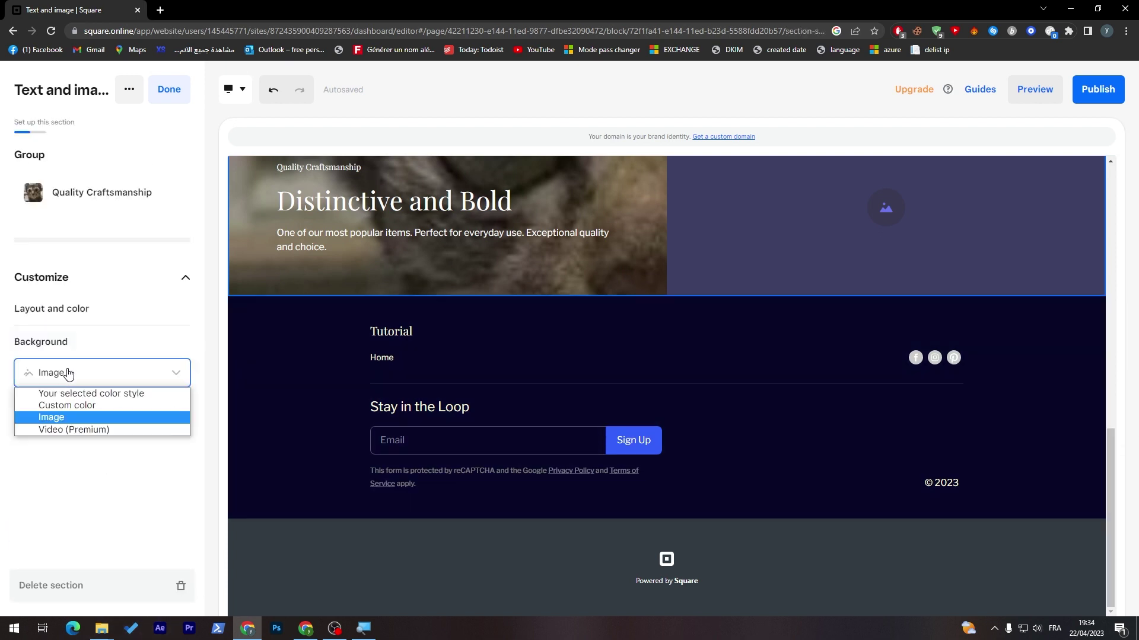
left_click(70, 405)
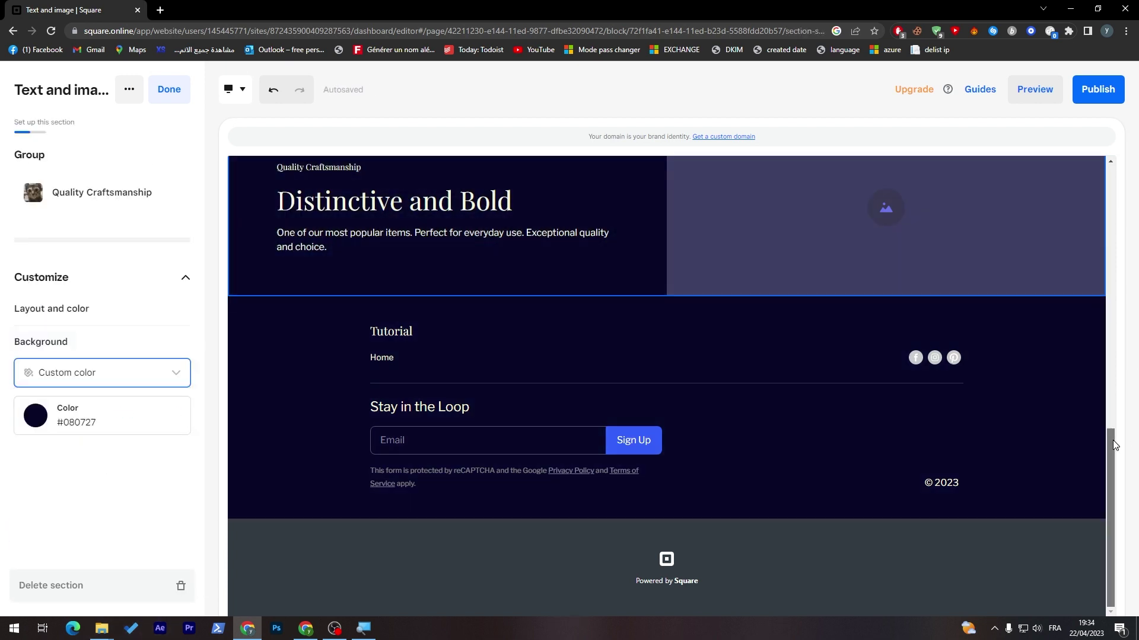
left_click_drag(1113, 440, 1066, 386)
- Add the cat photo to the section's image half
left_click(869, 312)
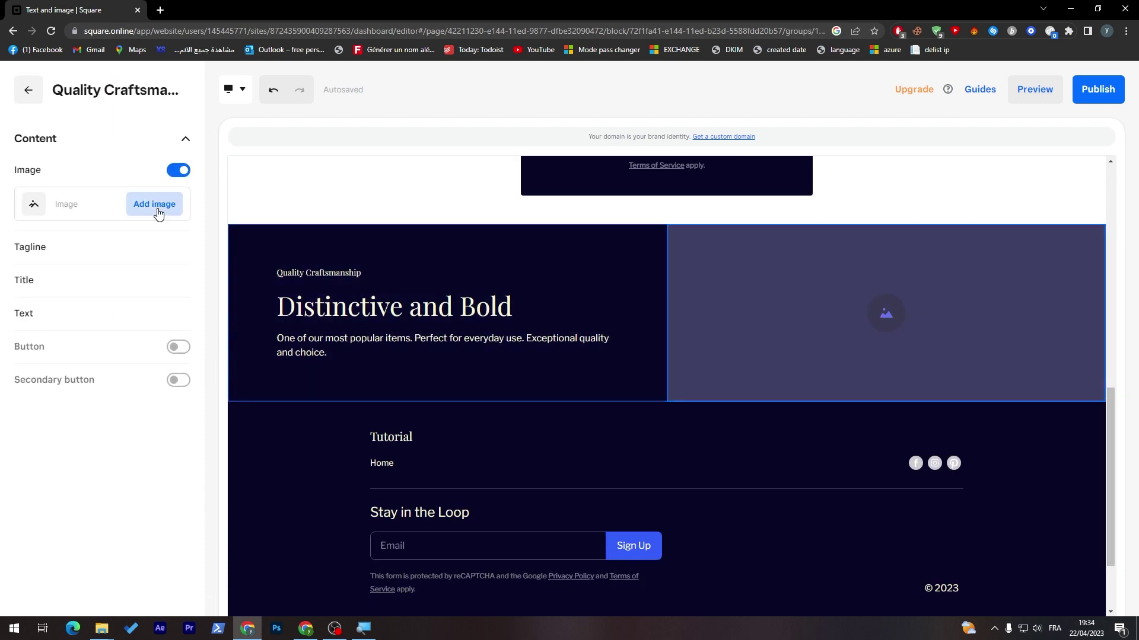
left_click(155, 207)
left_click(461, 315)
left_click(813, 128)
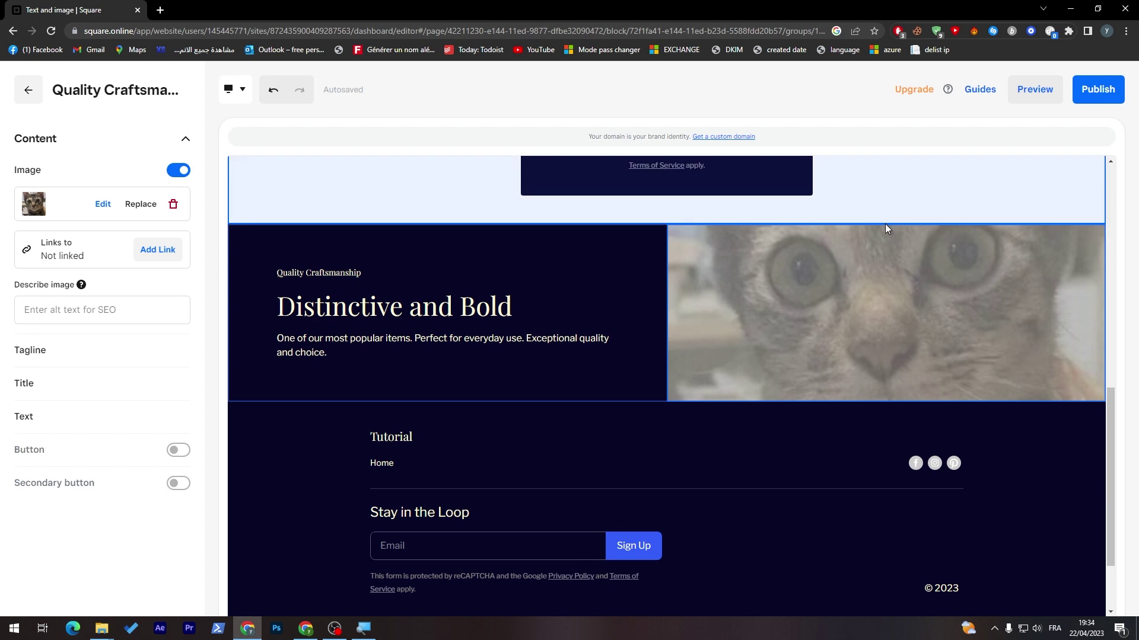
left_click(504, 347)
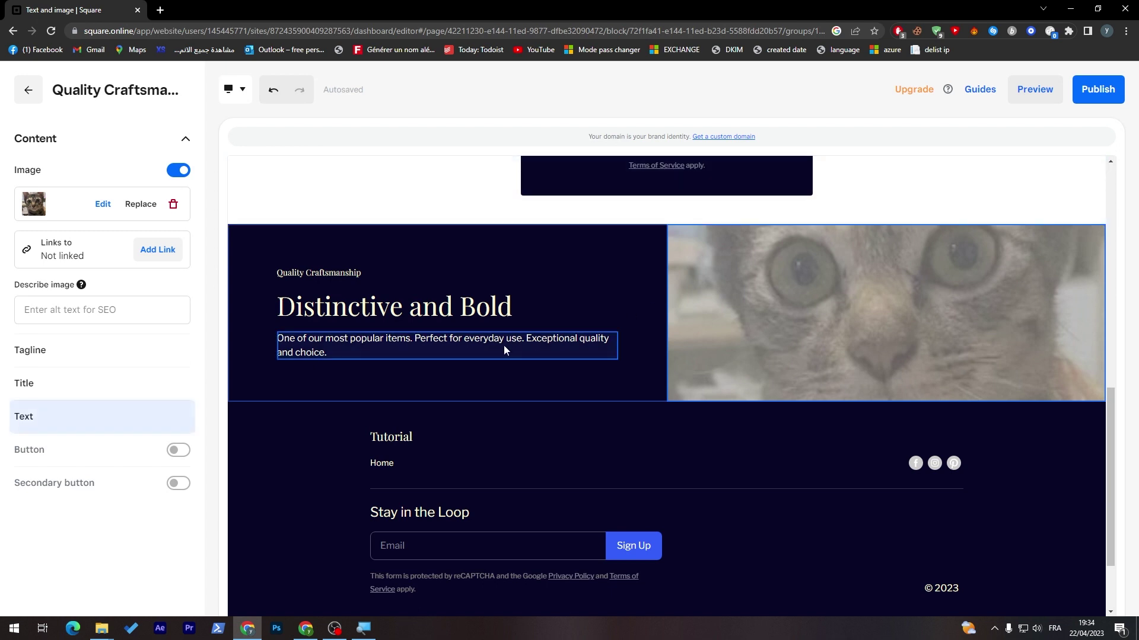
left_click(507, 343)
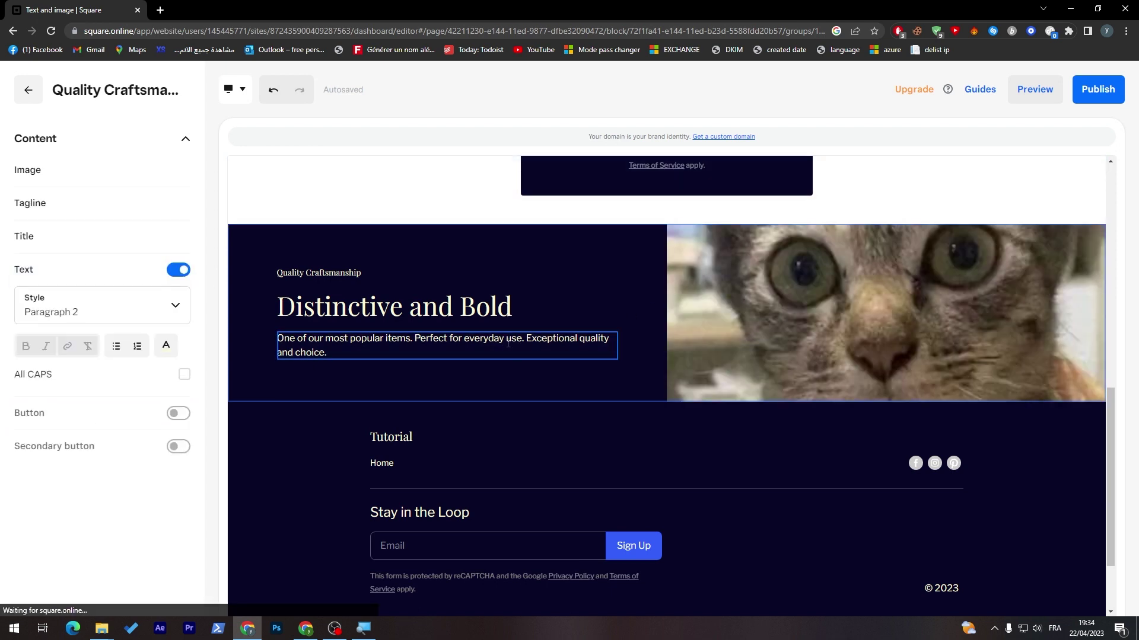
triple_click(368, 350)
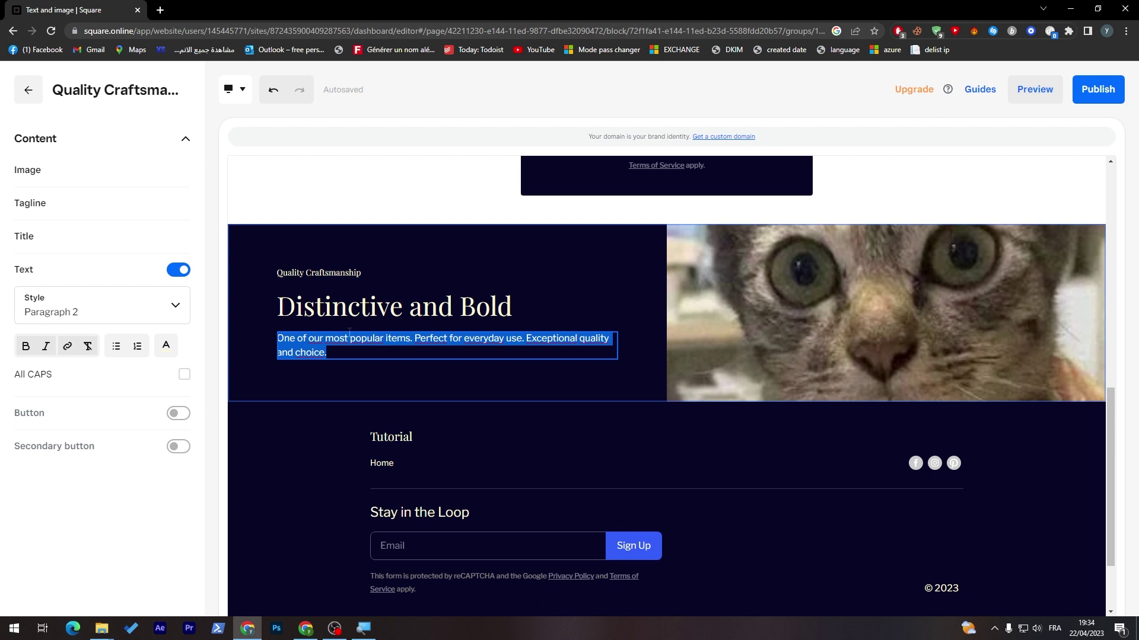
left_click(28, 89)
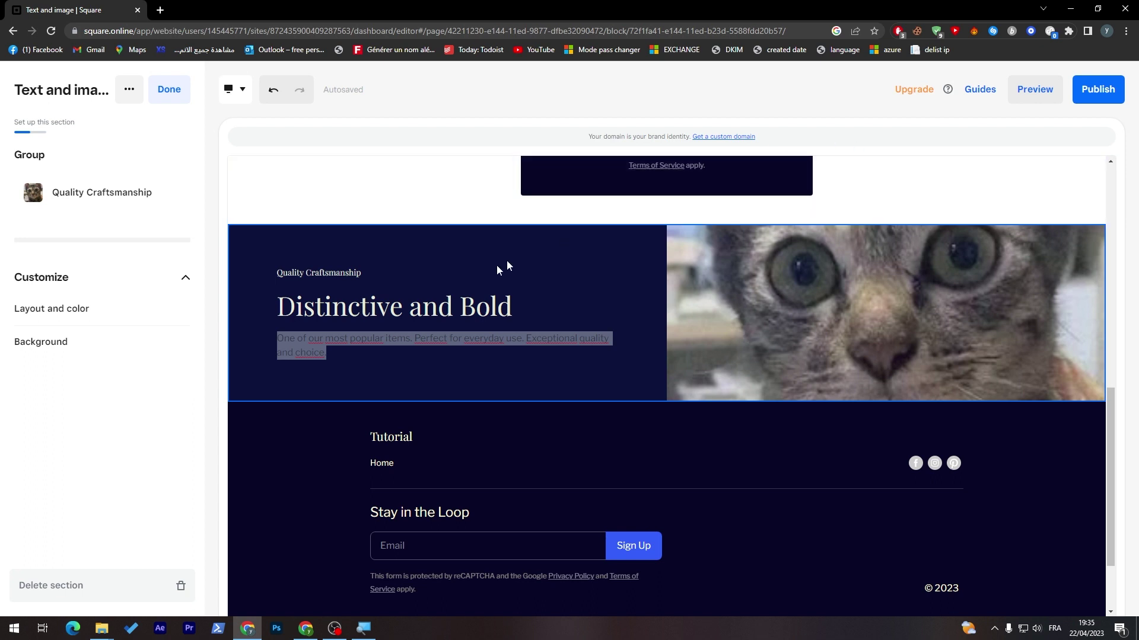
left_click(307, 518)
- Scroll the Tutorial home page back up and try to preview the site
scroll(309, 519, "up", 4)
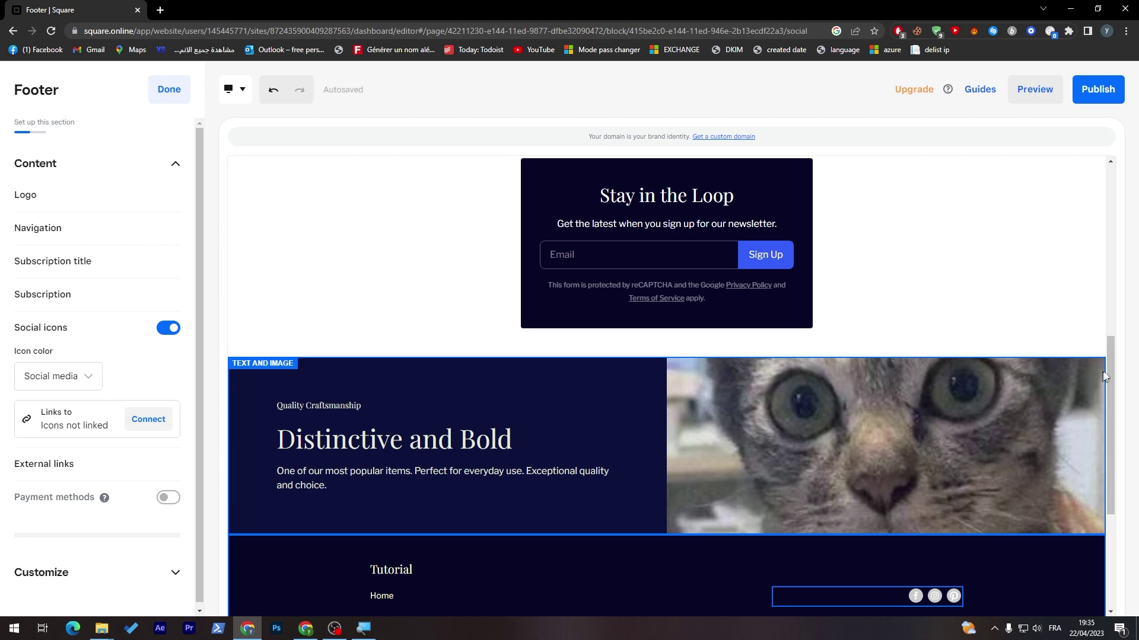
left_click_drag(1106, 369, 1110, 407)
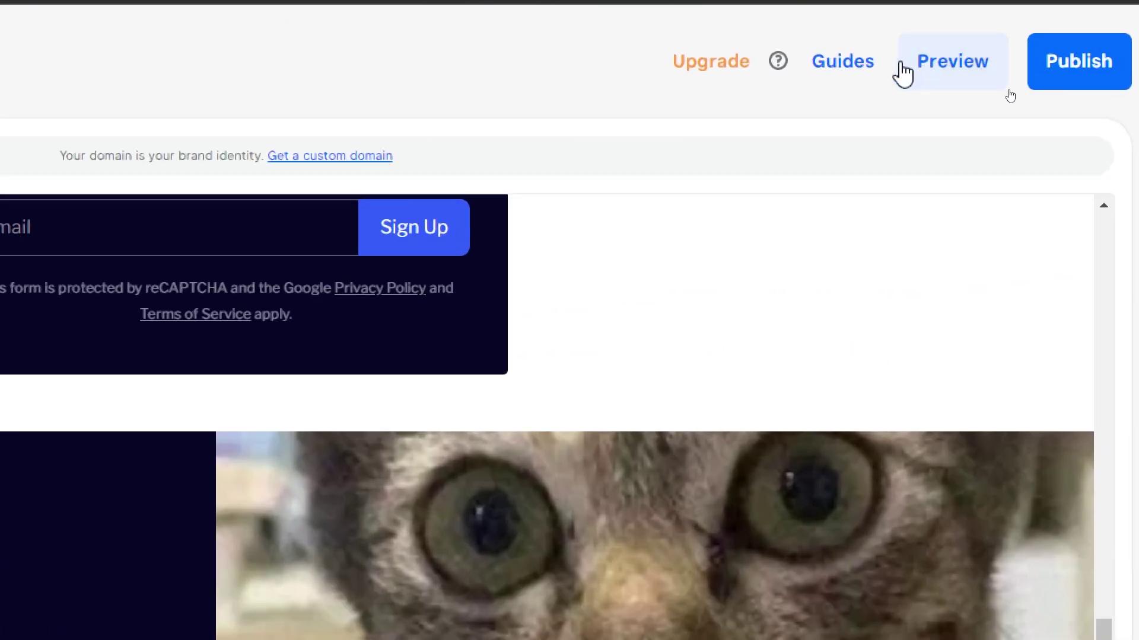
left_click(903, 64)
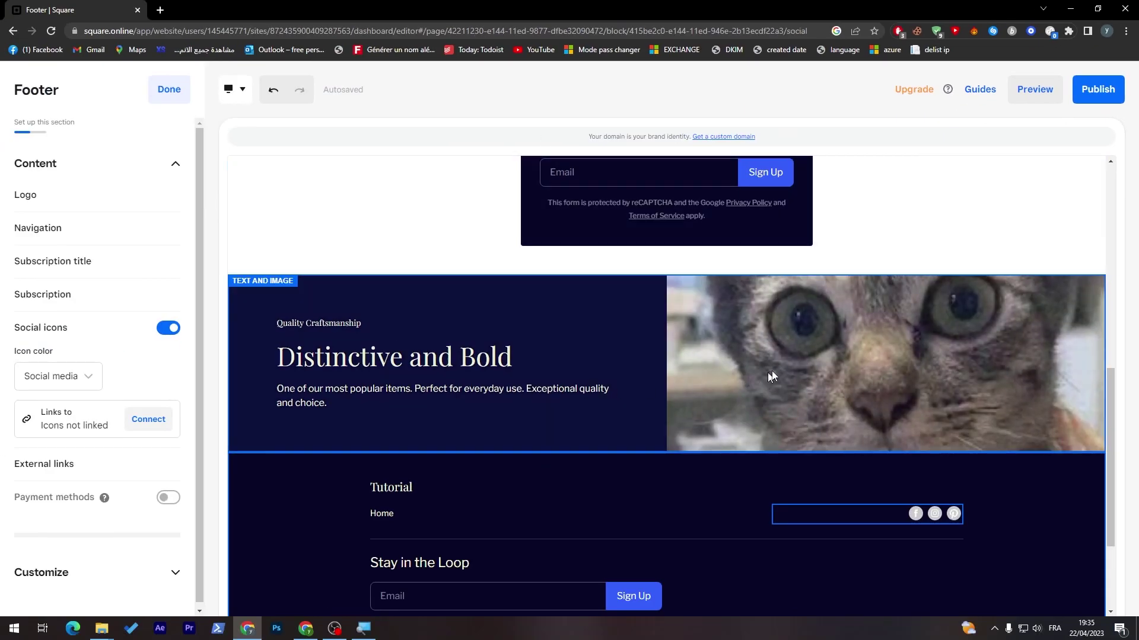
right_click(1039, 102)
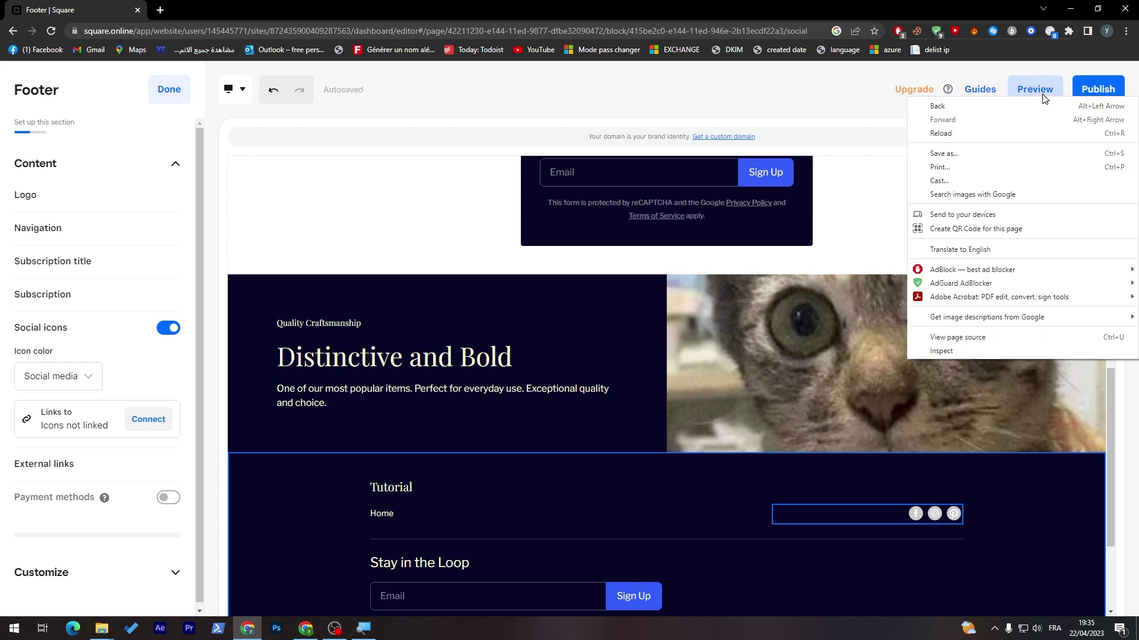
- Preview the site as visitors see it, then return to the editor
left_click(769, 79)
left_click(1035, 92)
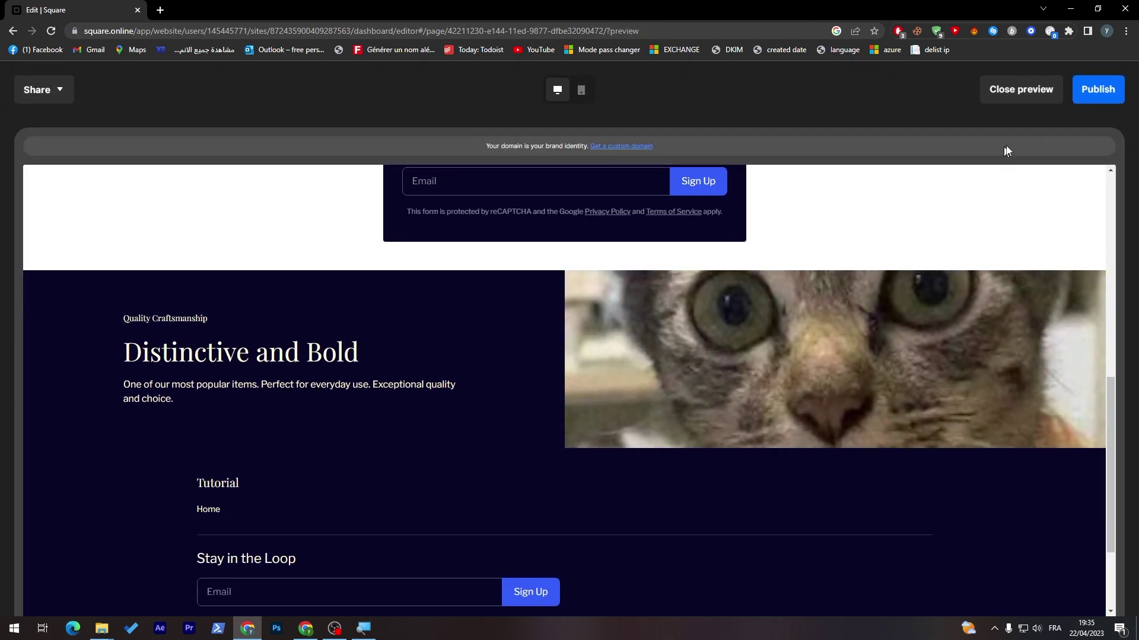
scroll(1126, 466, "up", 4)
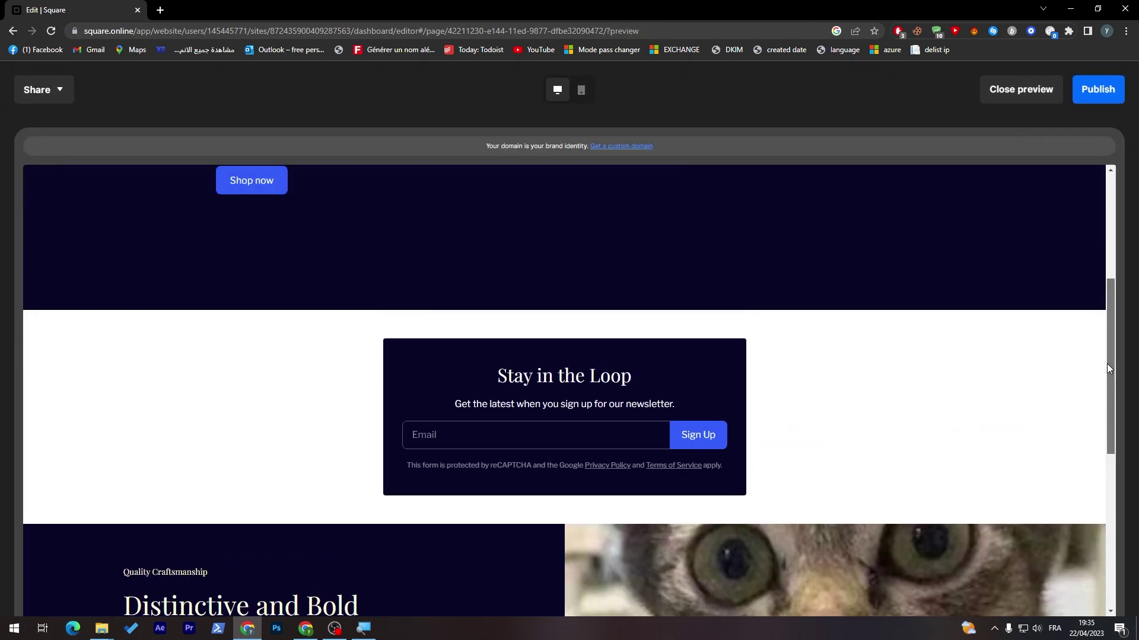
left_click(1035, 95)
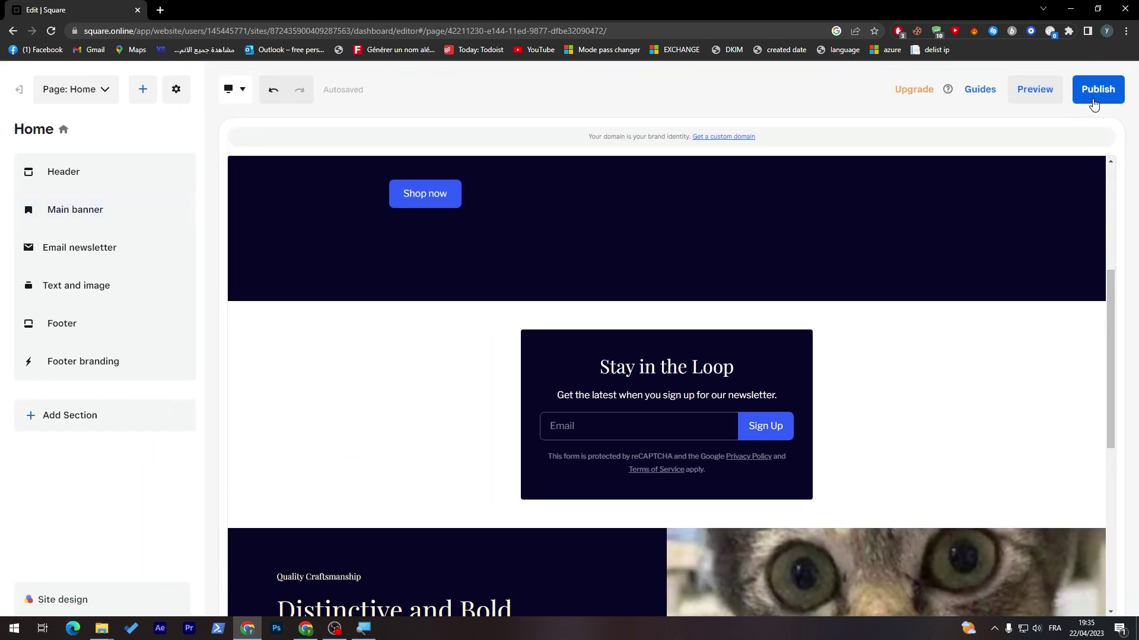
left_click(238, 90)
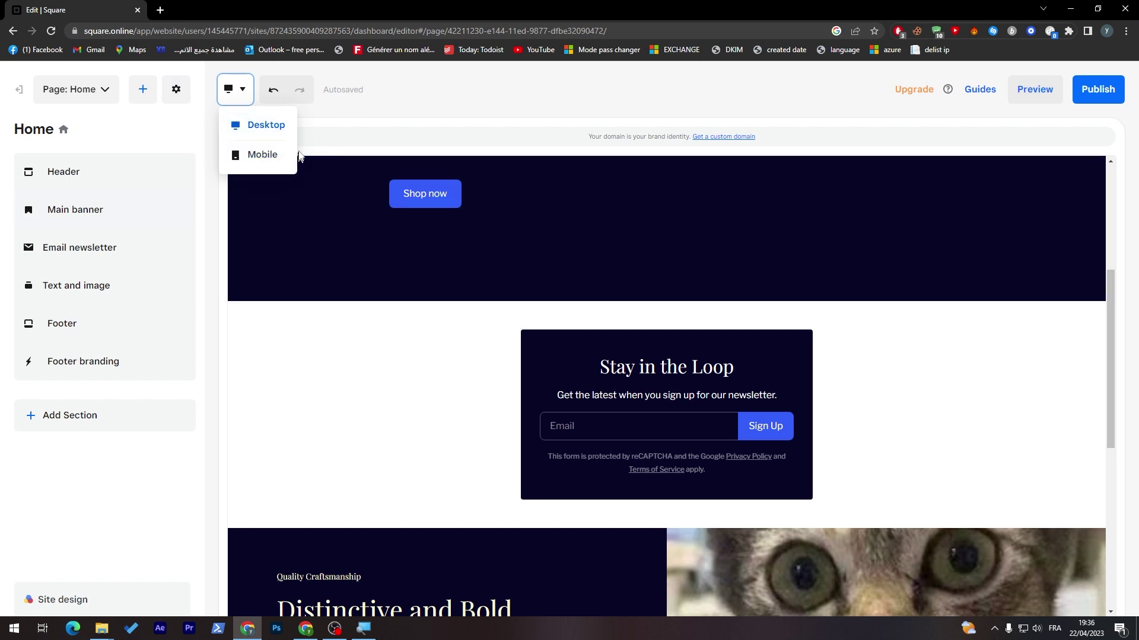
- Start publishing, look at the free Square subdomain option, then close the domain dialog
left_click(1105, 119)
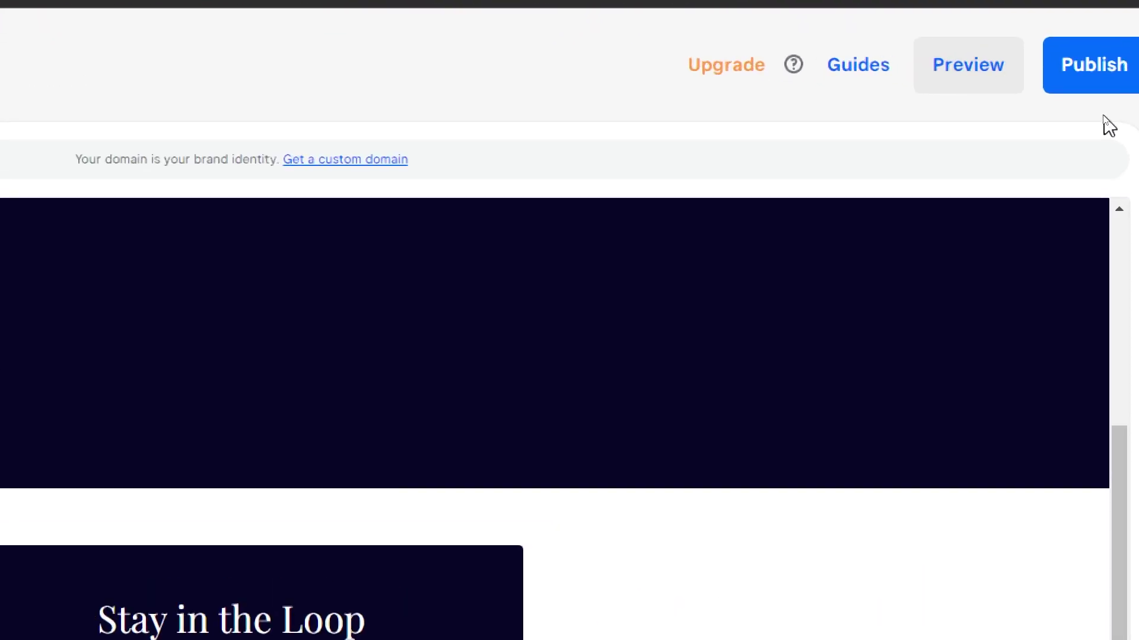
left_click(1092, 97)
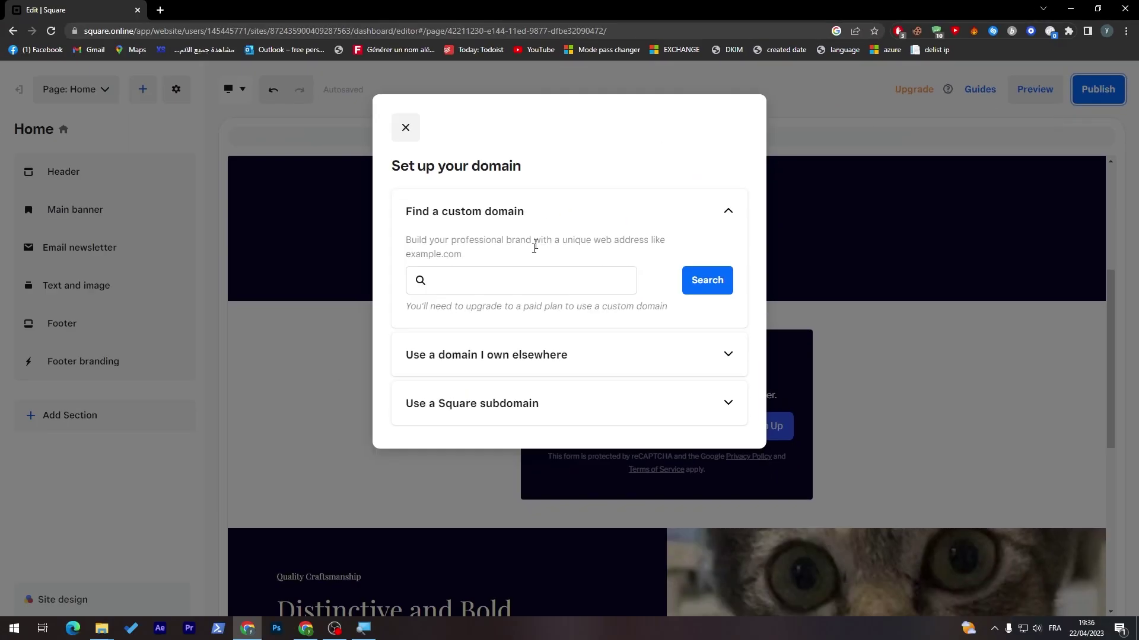
left_click(457, 402)
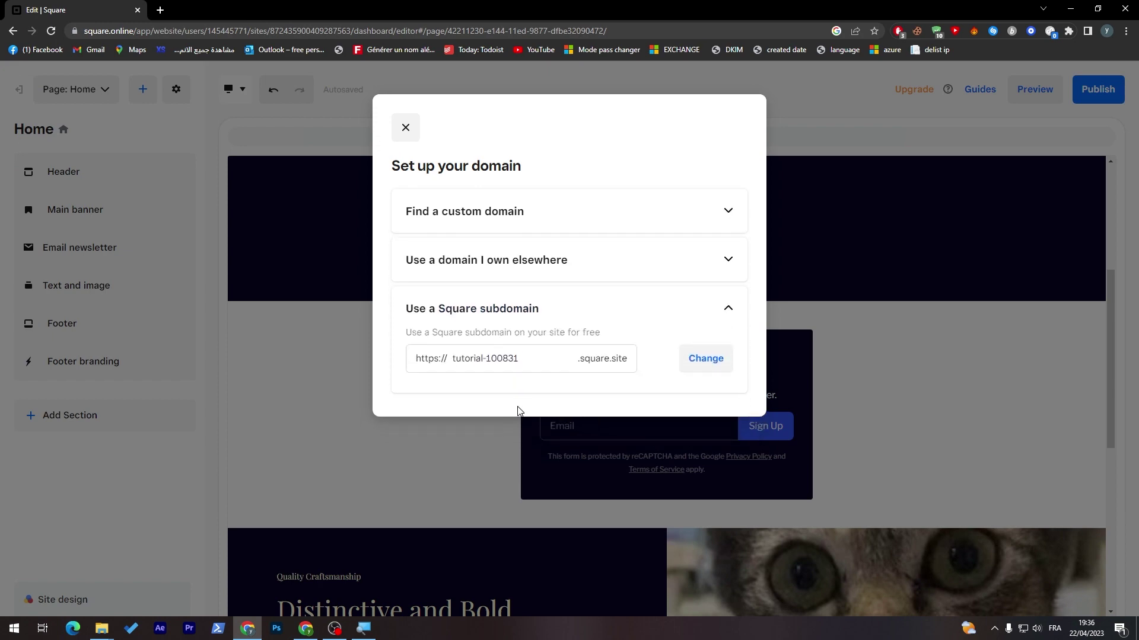
left_click(405, 127)
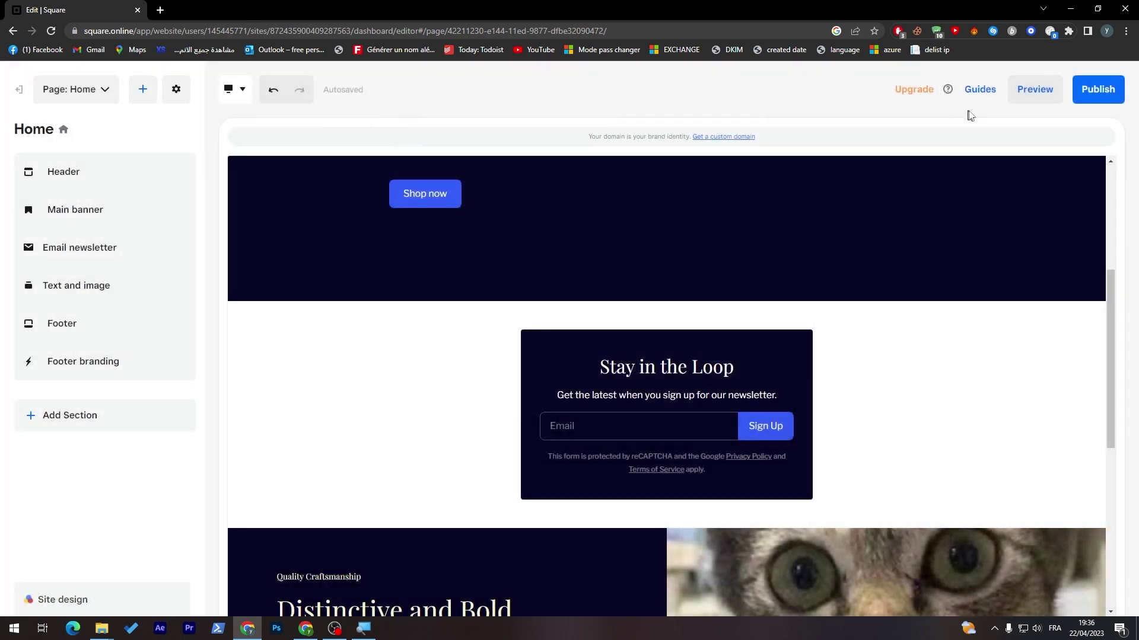
- Publish the site to the tutorial-108642.square.site subdomain and close the confirmation
left_click(1076, 101)
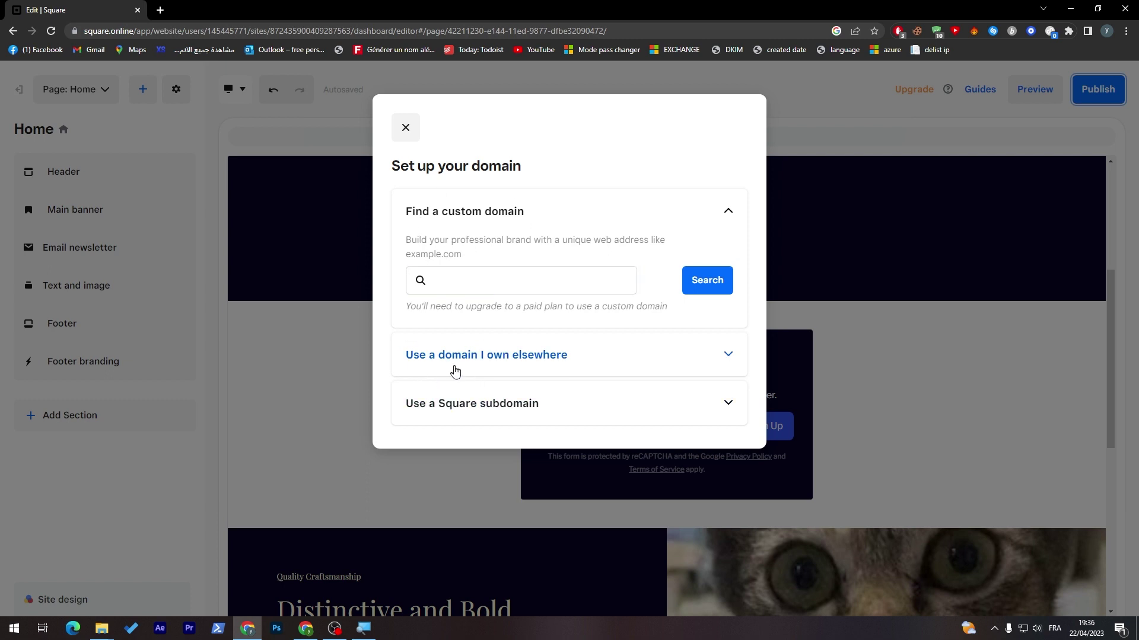
left_click(465, 402)
left_click(449, 367)
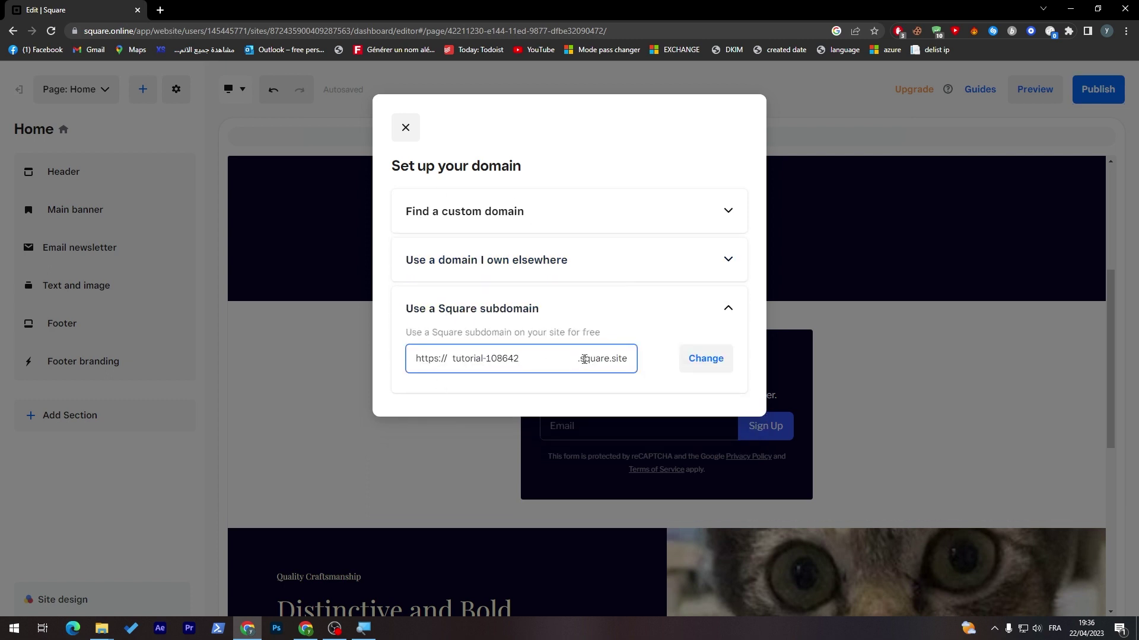
key("Return")
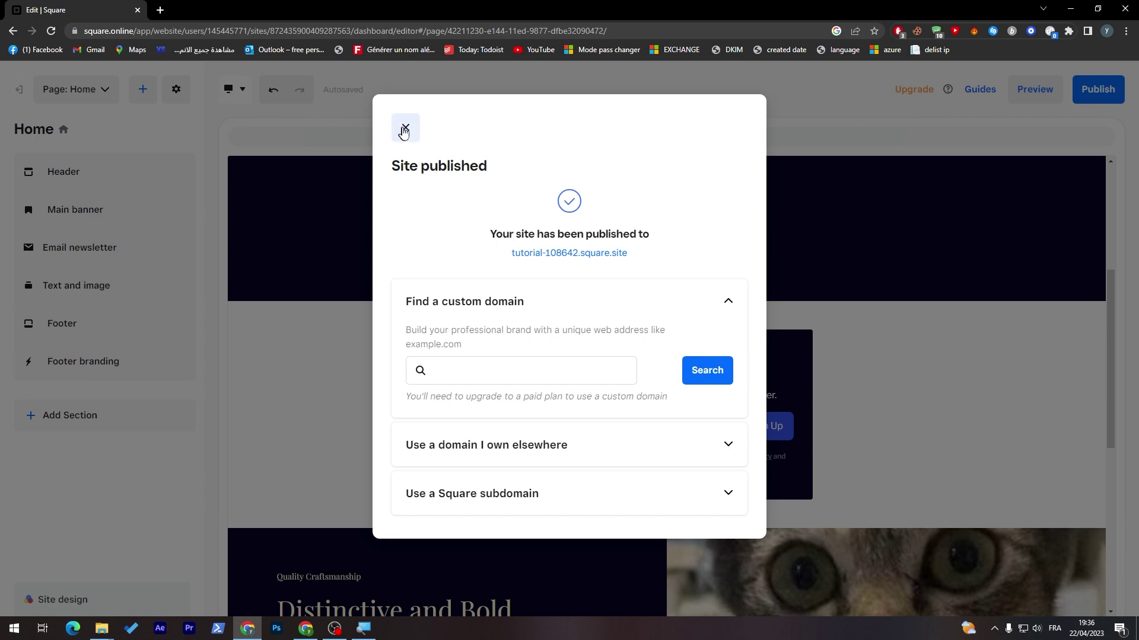
triple_click(550, 232)
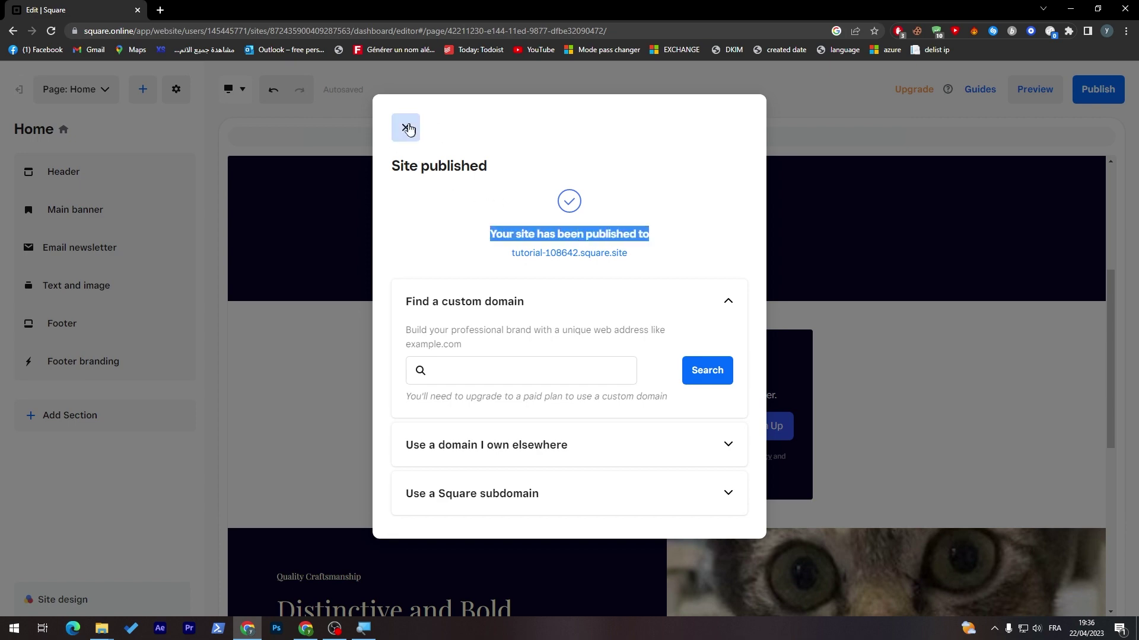
left_click(405, 127)
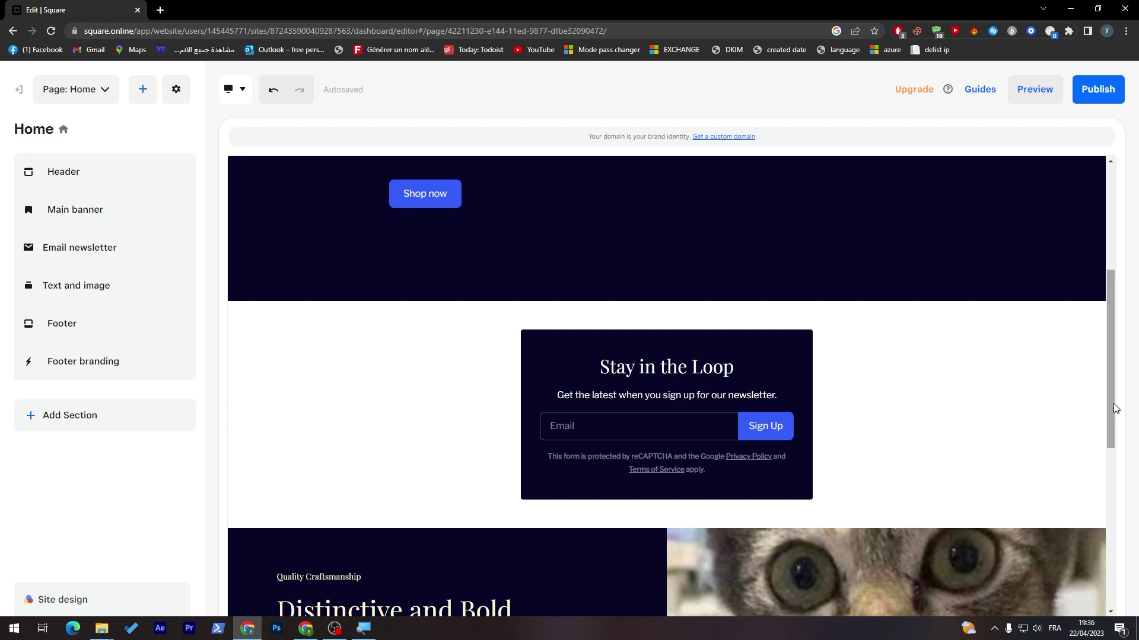
- Scroll the editor back up to the top of the Home page
left_click_drag(1114, 408, 1111, 325)
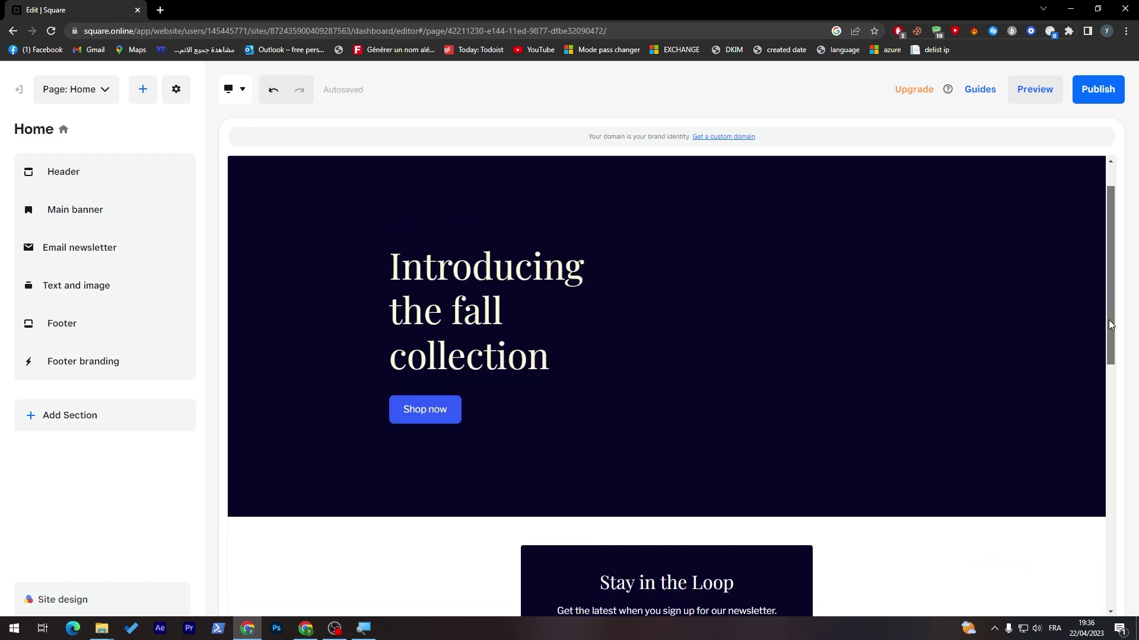